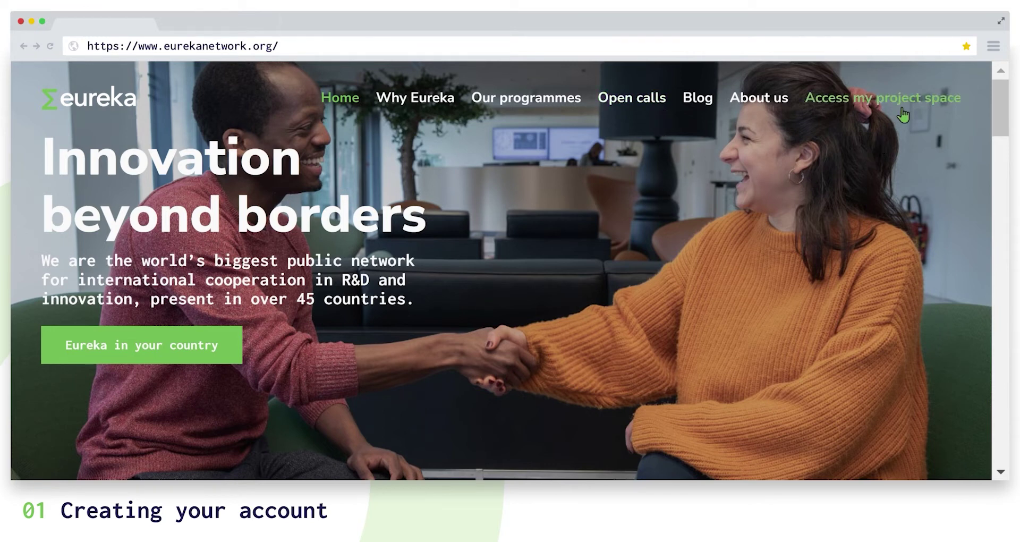
Go through Access my project space and Submit and manage your Network project to the portal login page.
click(903, 114)
scroll(868, 196, down, 5)
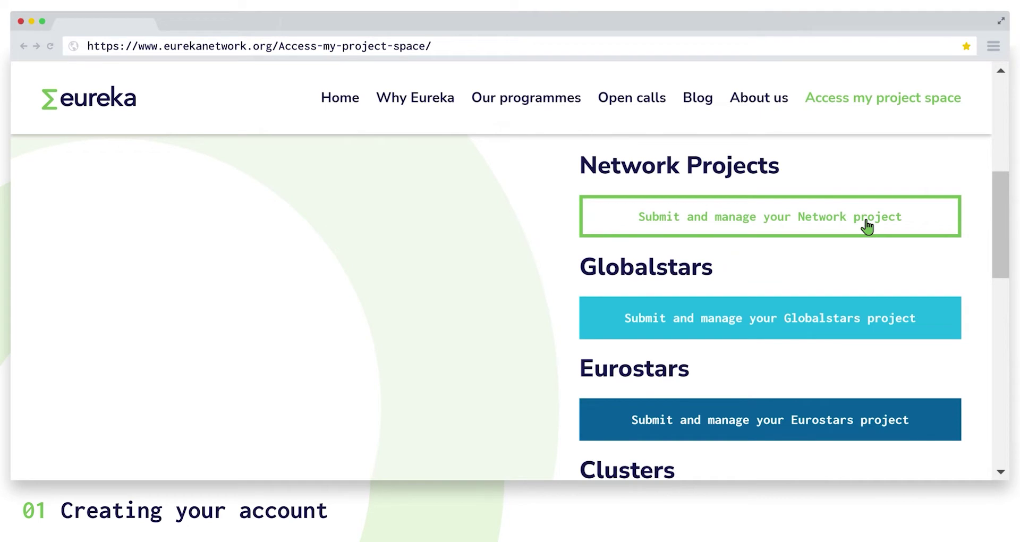
click(868, 224)
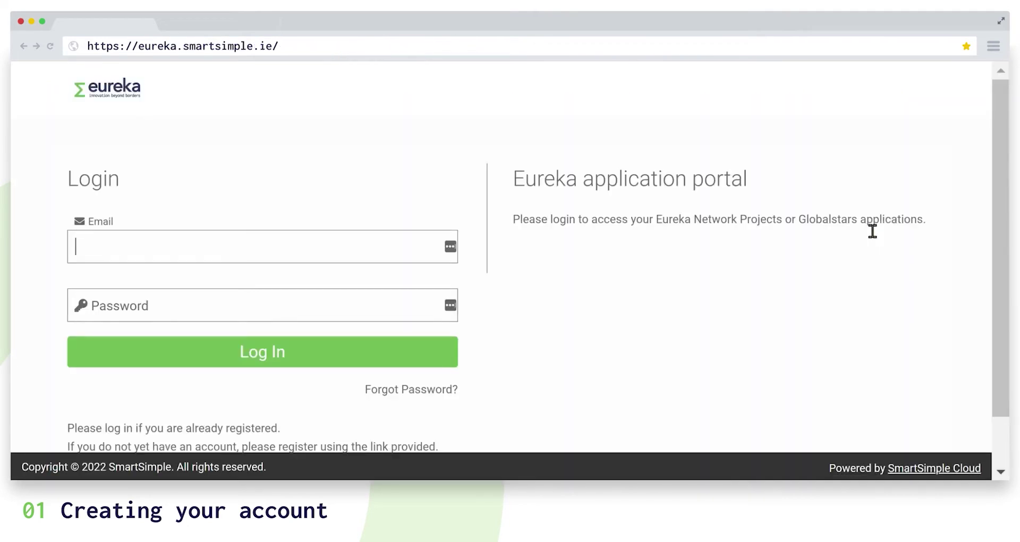
scroll(873, 231, down, 2)
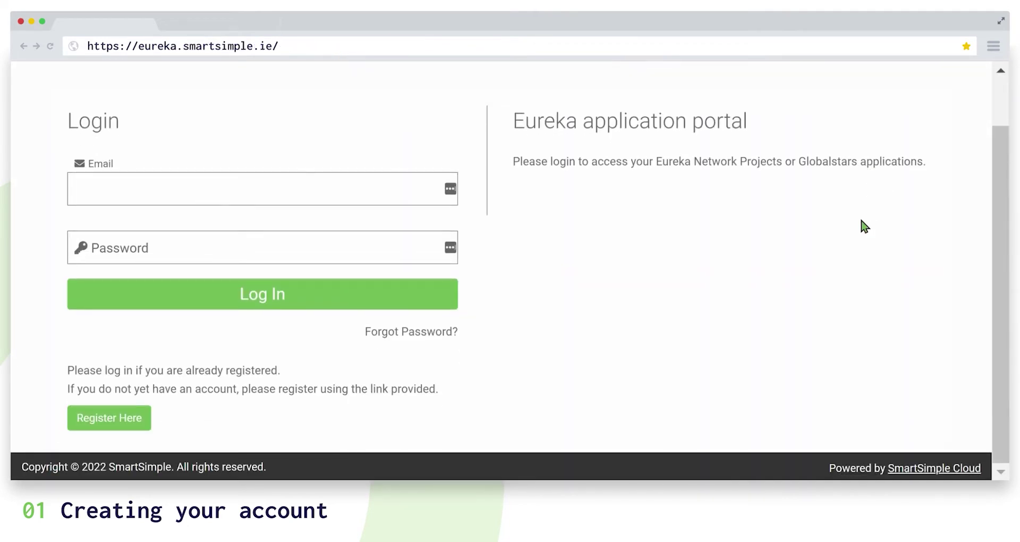
Open the registration form, enter organisation name 'KS Test' and choose SME as the organisation type.
click(147, 426)
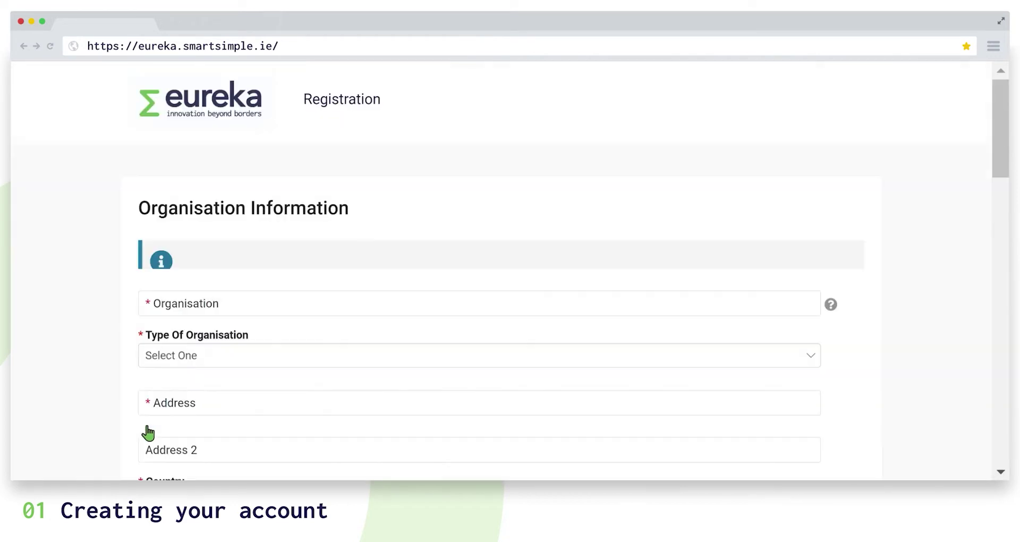
click(227, 314)
text(KS Test)
click(234, 364)
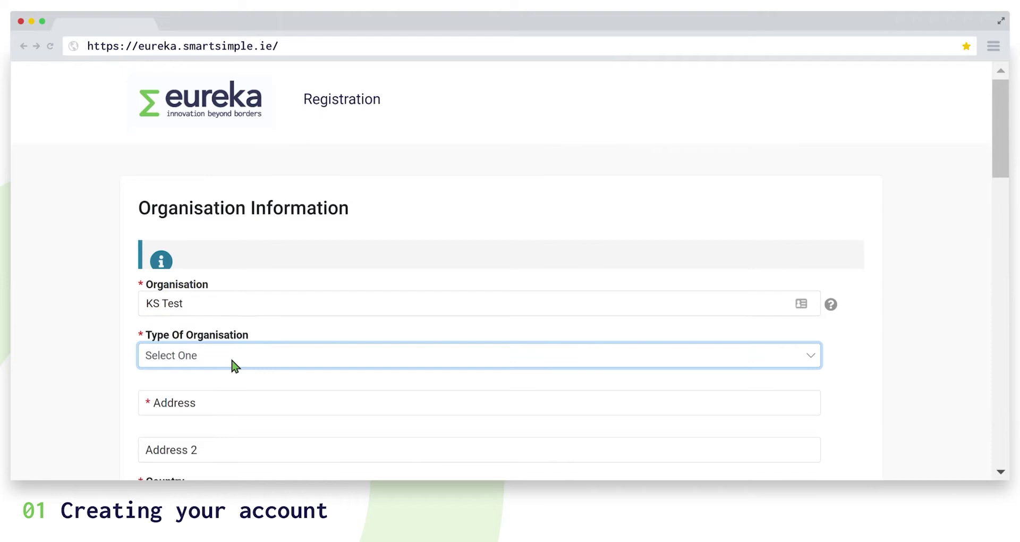
key(Down)
key(Tab)
key(Tab)
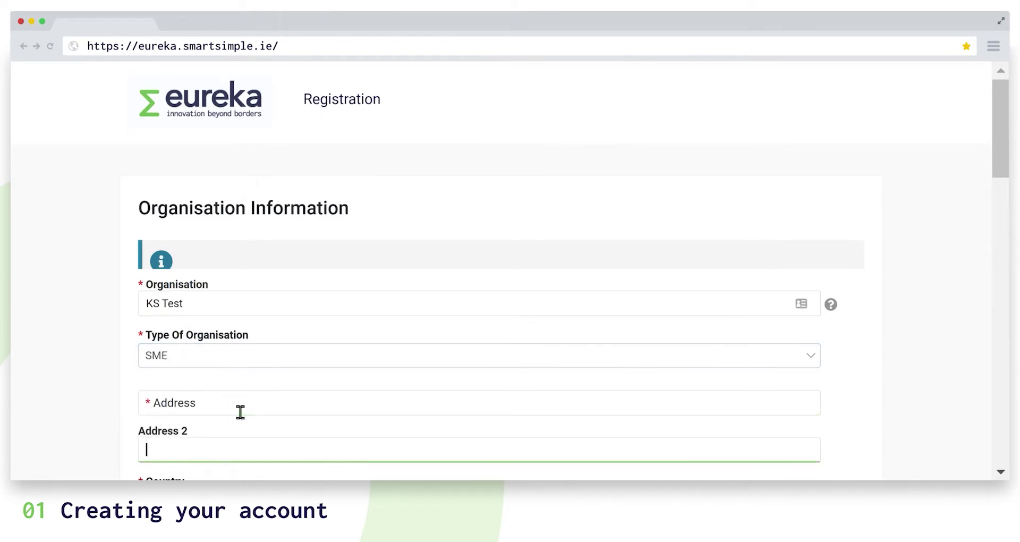
key(Tab)
key(Tab)
key(Tab)
key(Tab)
key(Tab)
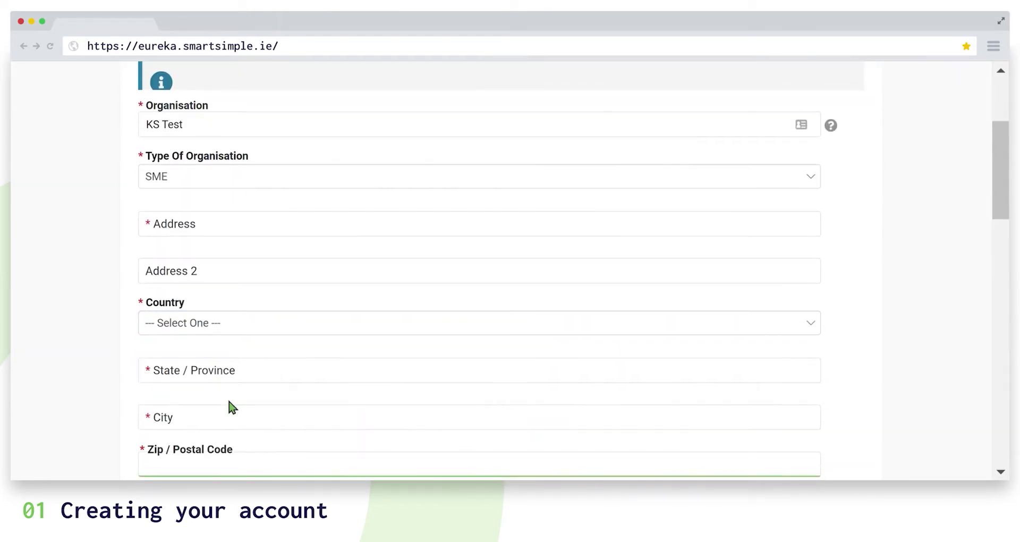
key(Tab)
key(Tab)
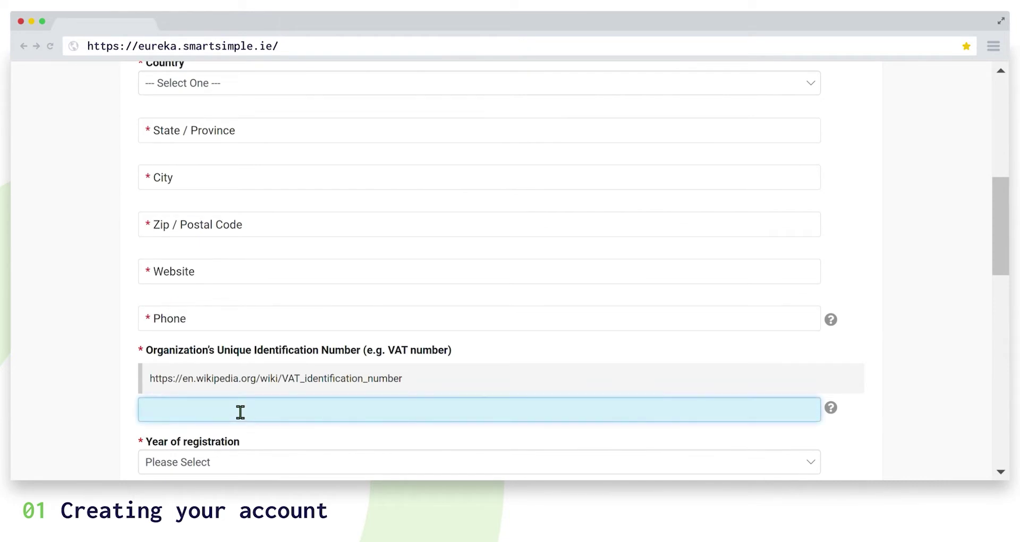
mouse_move(833, 409)
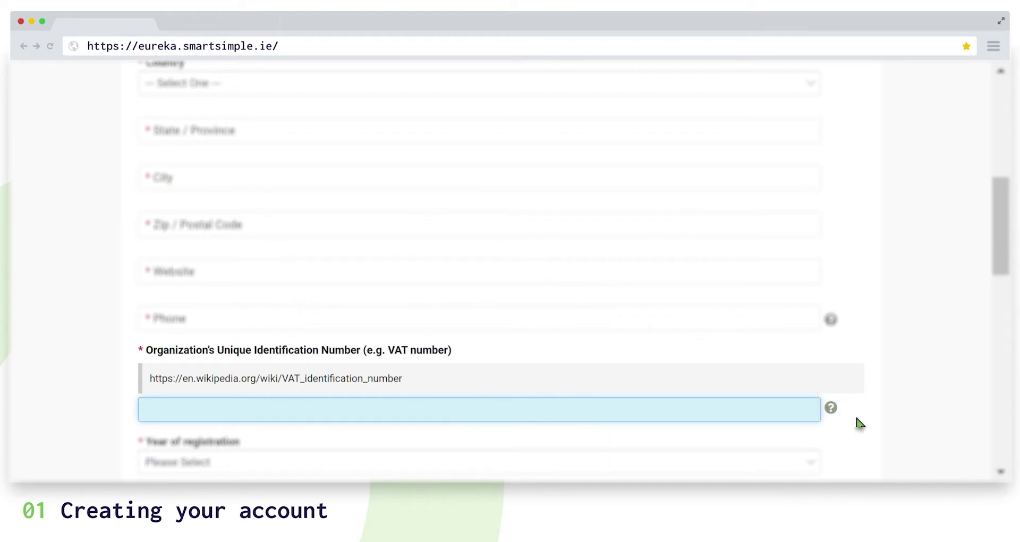
scroll(873, 398, down, 10)
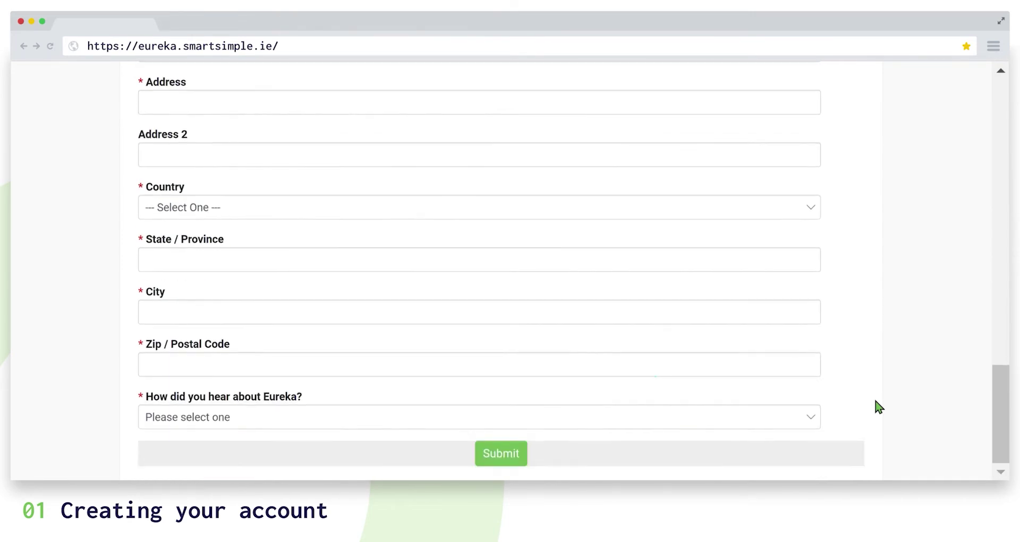
Submit the registration and scroll the new dashboard down to its Partner Forms section.
click(526, 452)
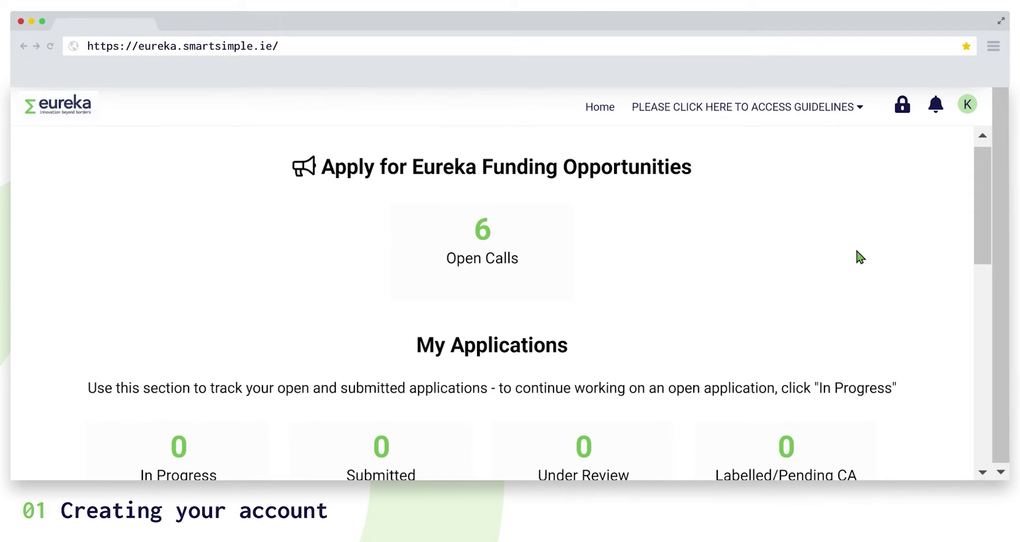
scroll(856, 251, down, 5)
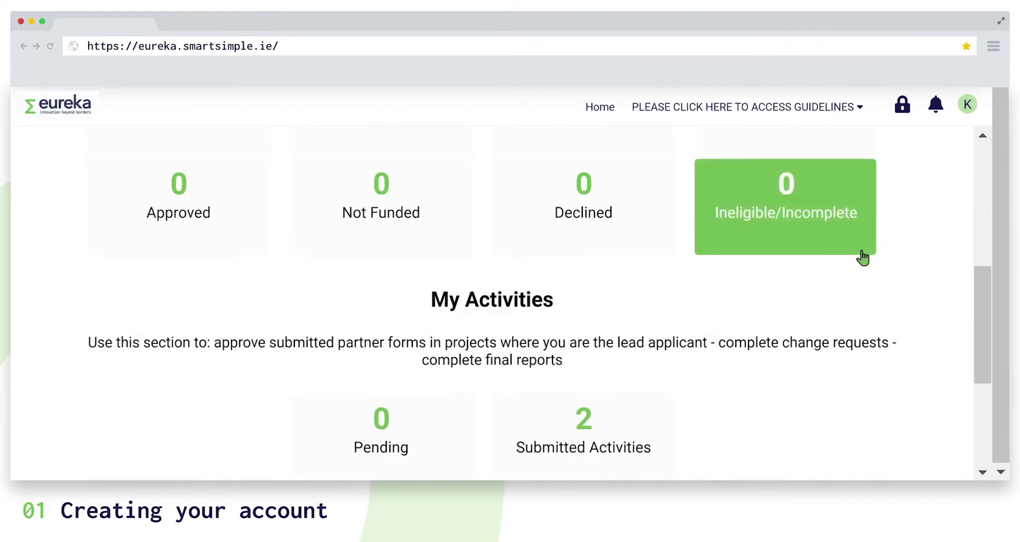
scroll(863, 259, down, 4)
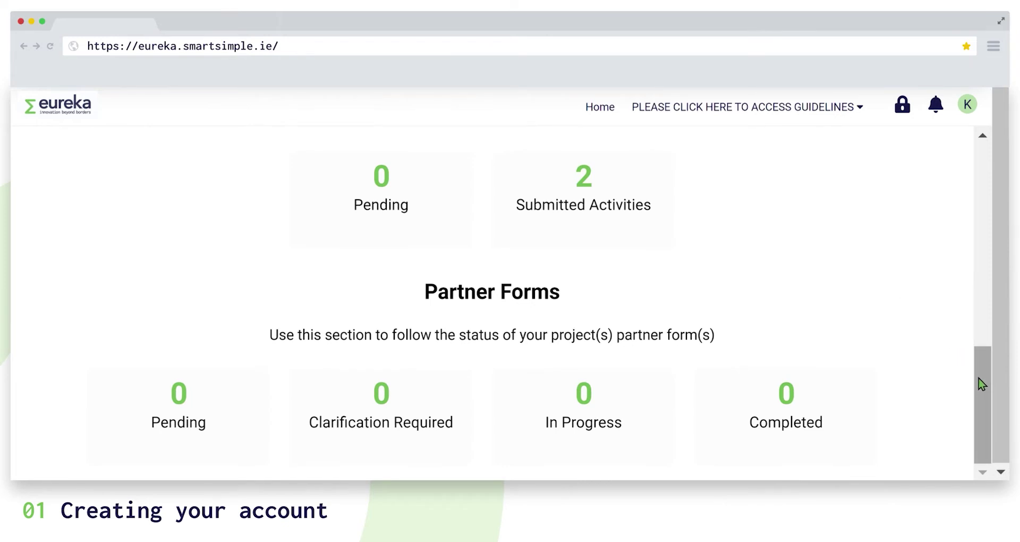
mouse_move(984, 378)
mouse_down()
mouse_move(988, 200)
mouse_move(976, 388)
mouse_up()
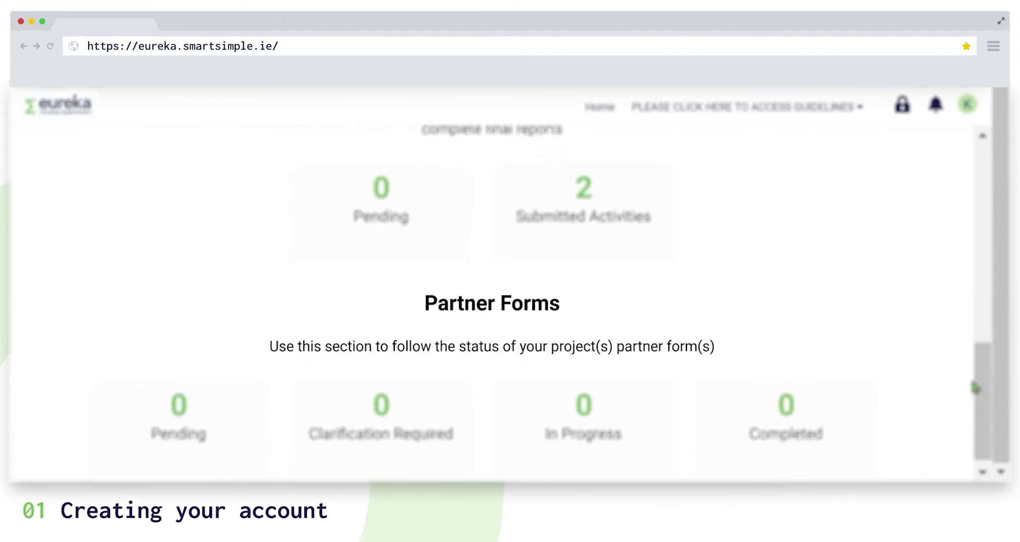
click(968, 104)
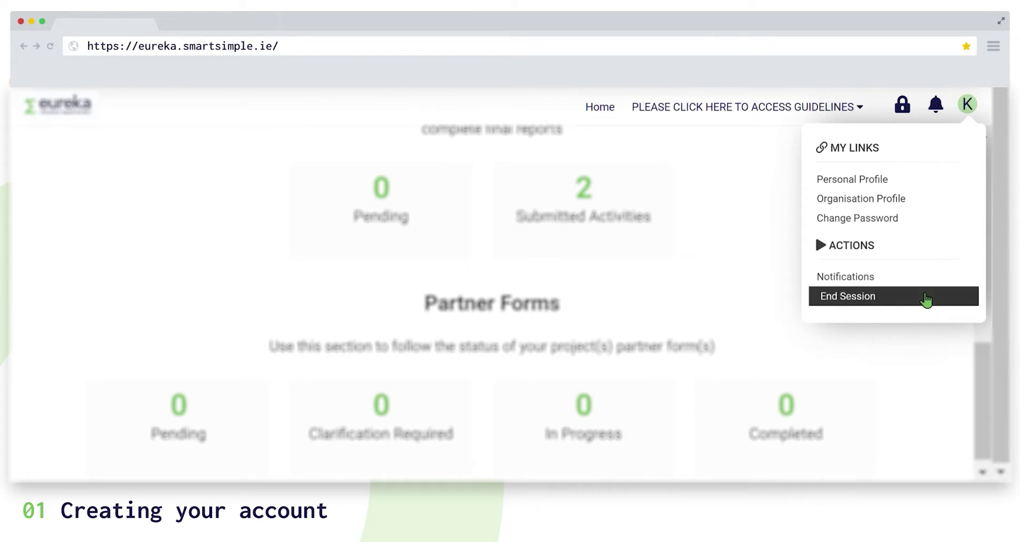
click(763, 202)
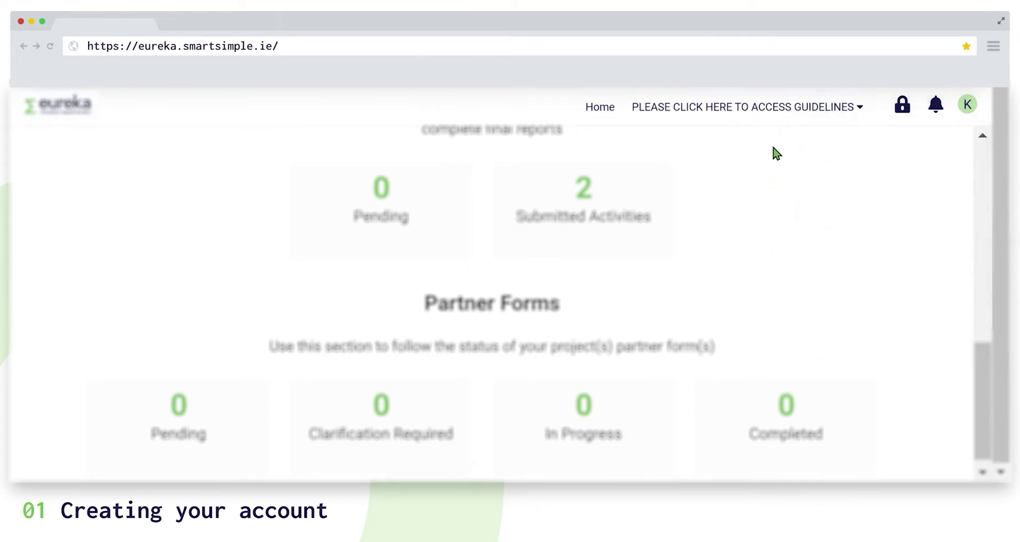
click(788, 119)
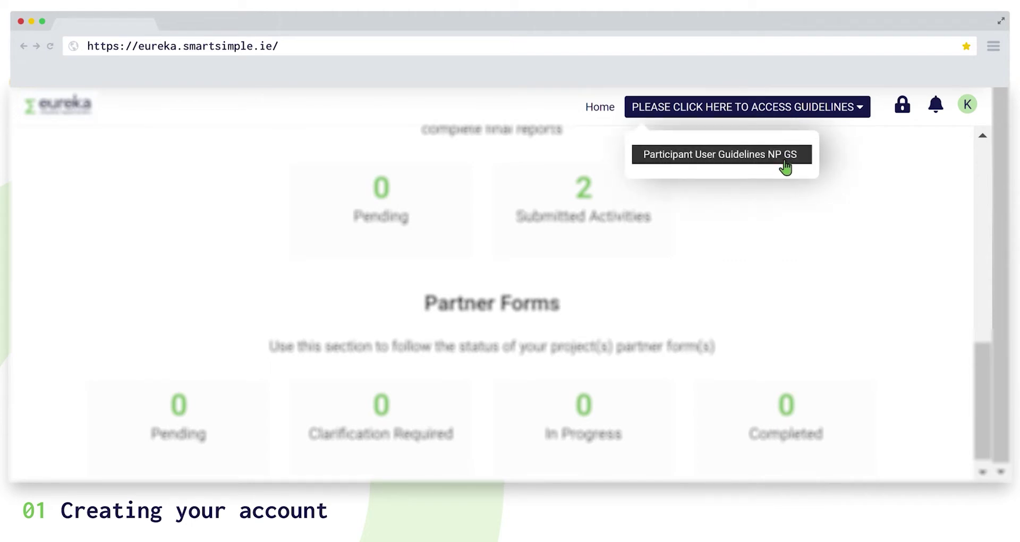
click(599, 109)
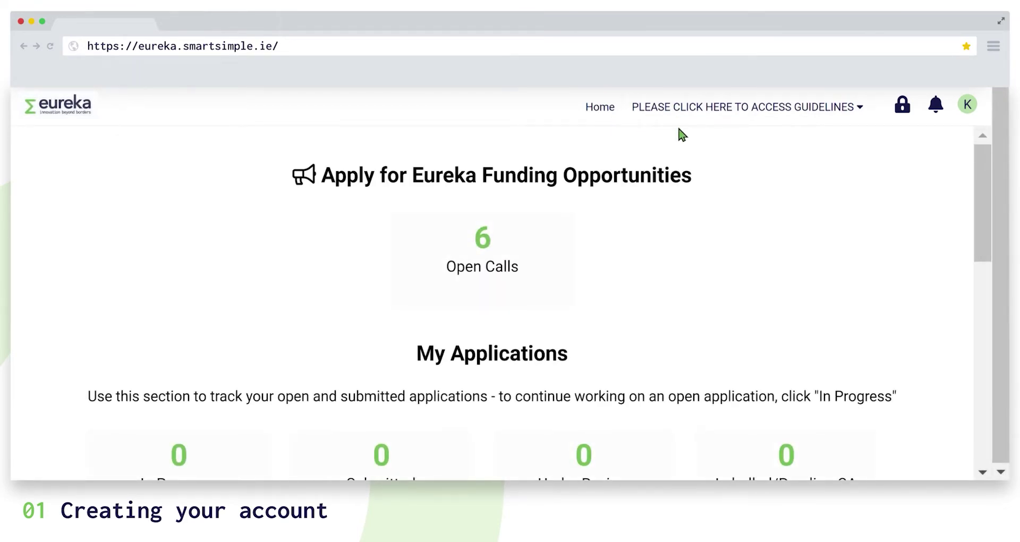
drag(986, 212, 984, 271)
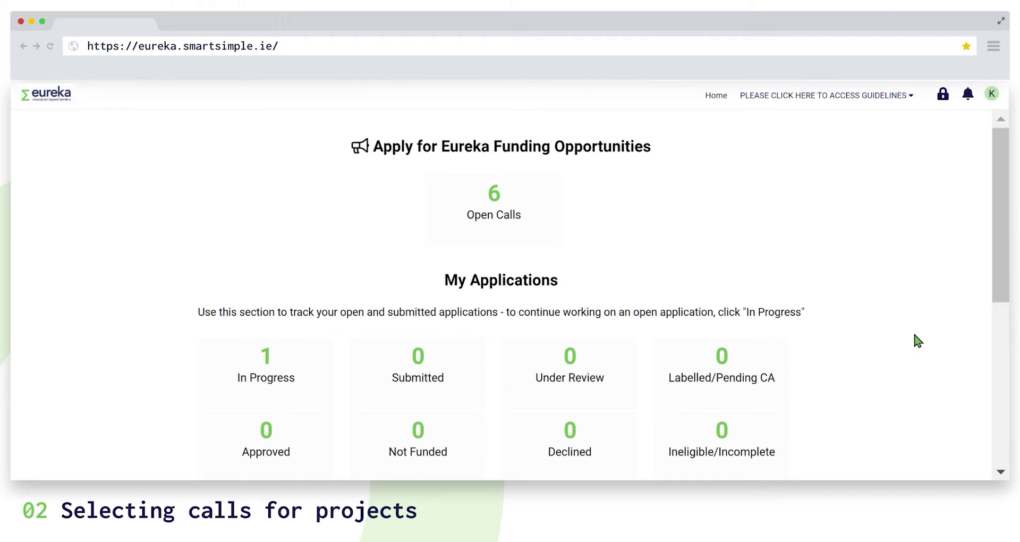
Open the Open Calls tile to list the six Network project calls and their deadlines.
click(544, 209)
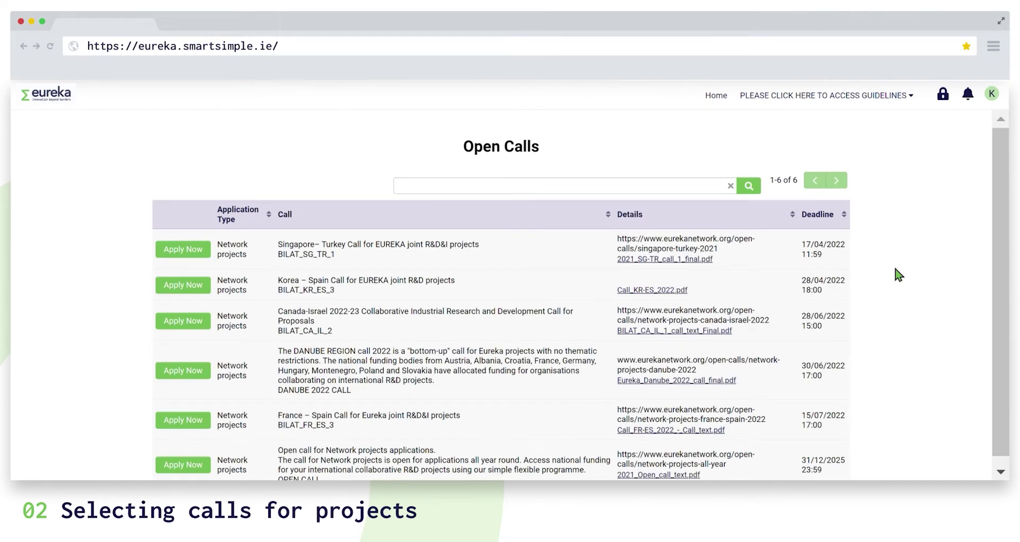
scroll(896, 268, down, 1)
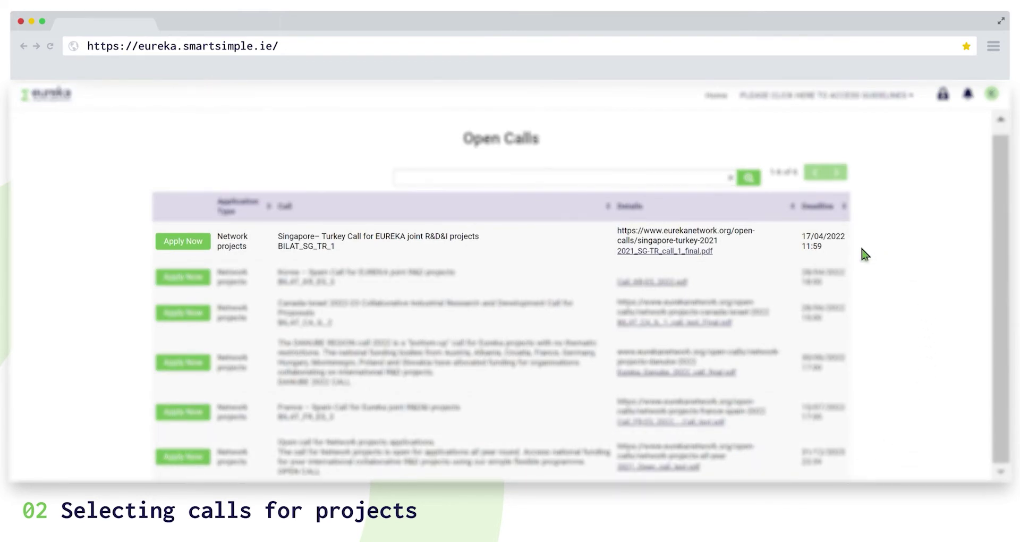
click(714, 255)
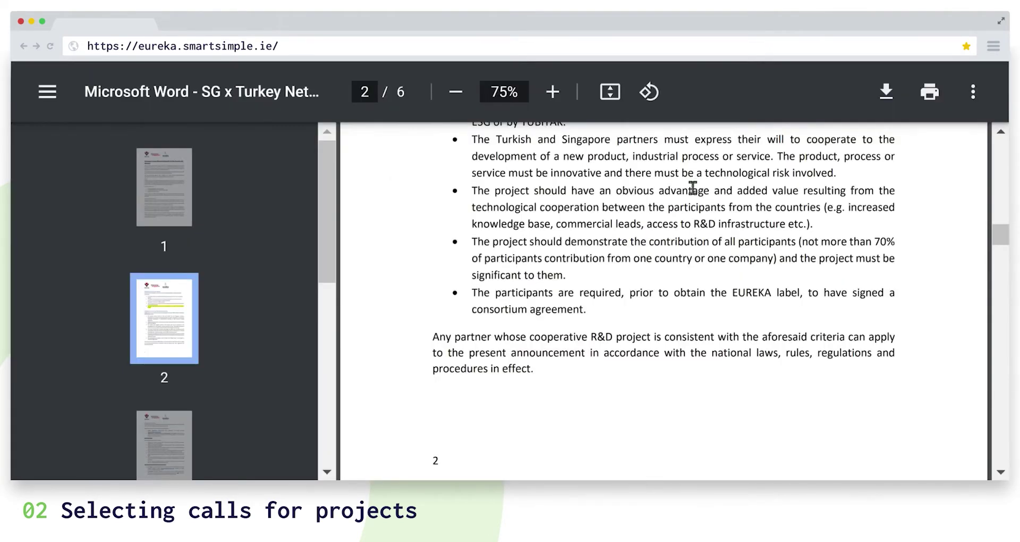
scroll(697, 189, up, 10)
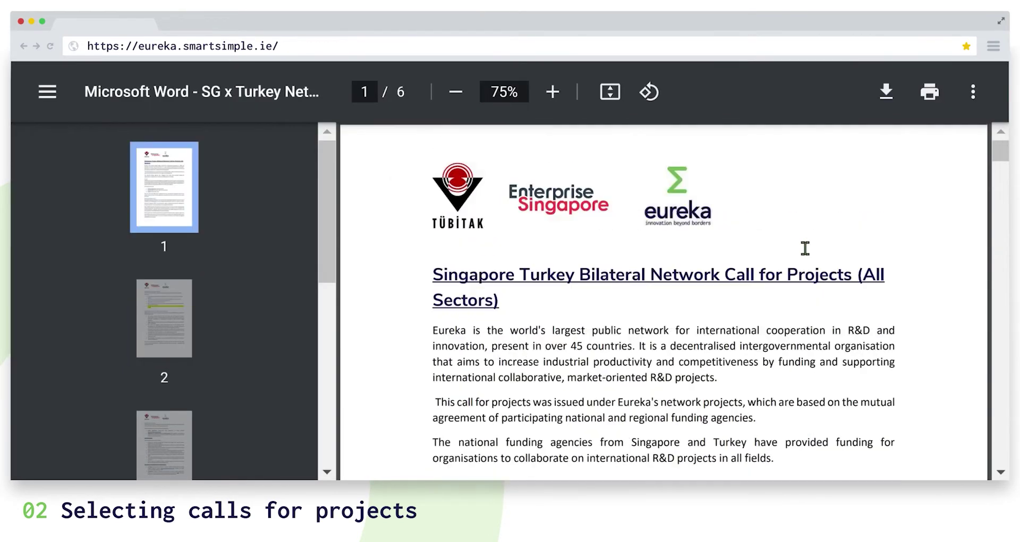
scroll(861, 240, down, 12)
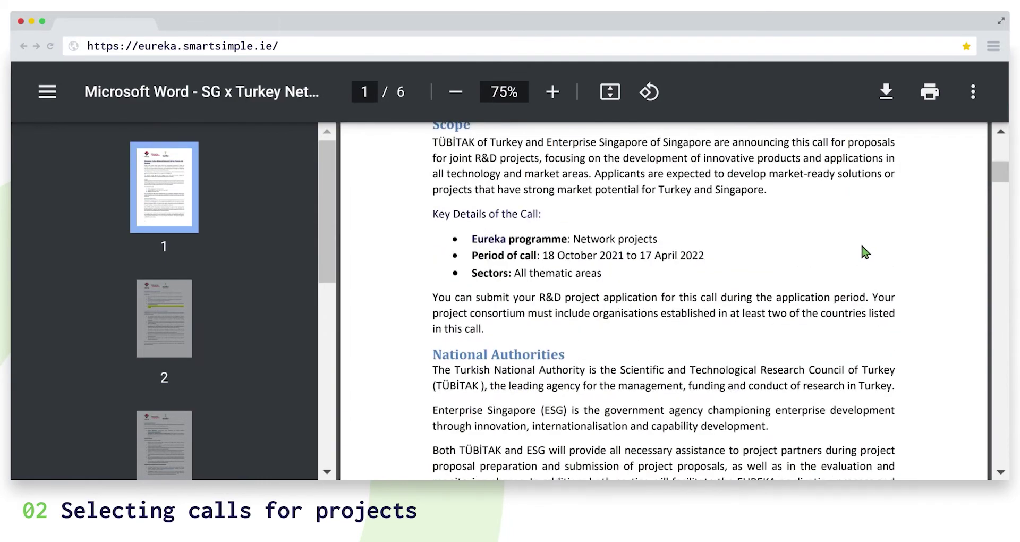
scroll(867, 253, down, 10)
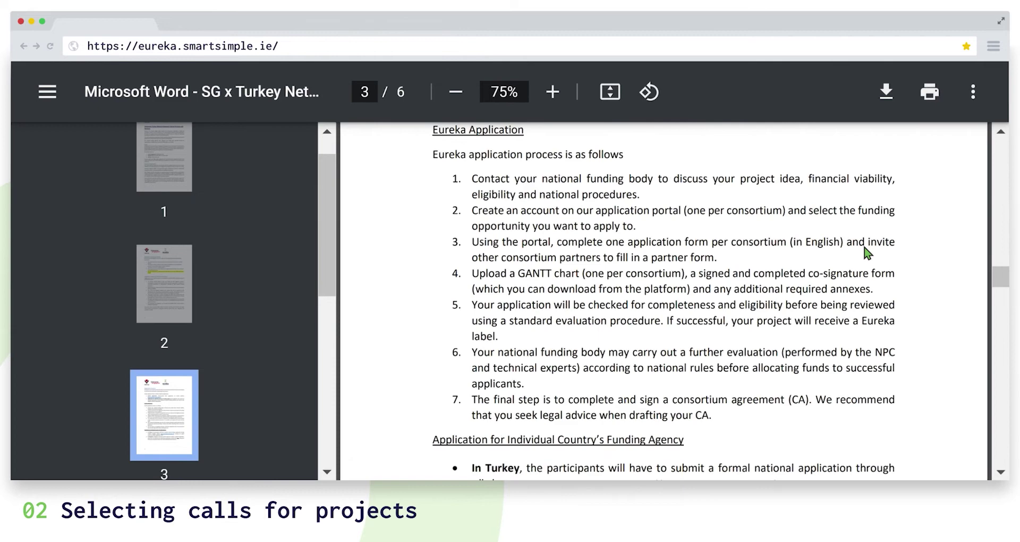
scroll(867, 253, down, 15)
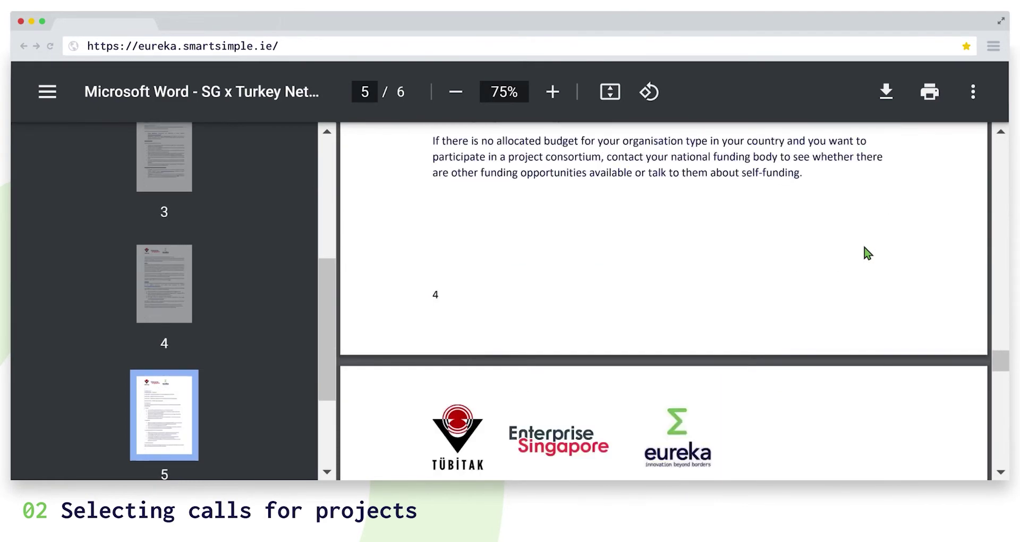
scroll(868, 253, down, 3)
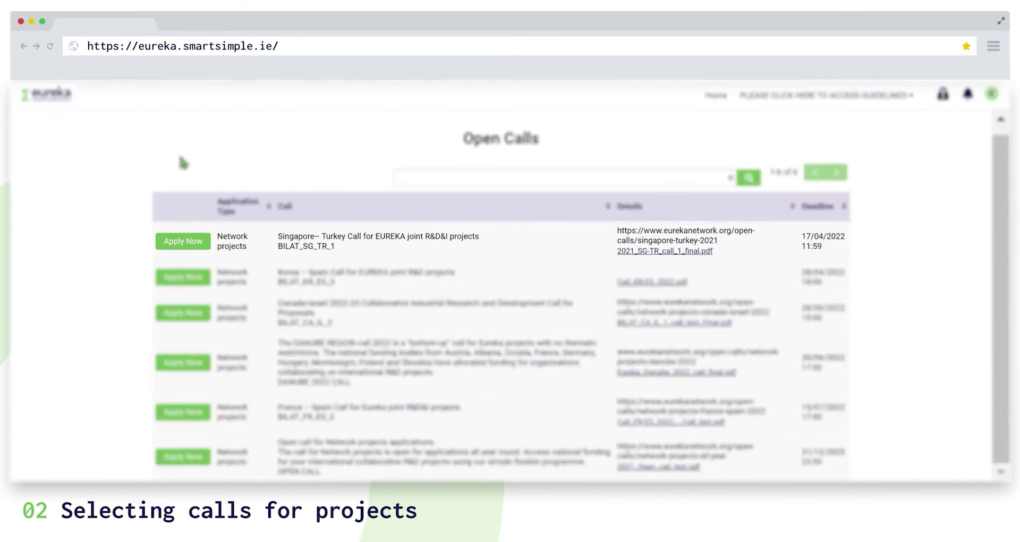
Start an application to the Singapore–Turkey call, review its eligibility criteria, and save it as a draft.
click(195, 248)
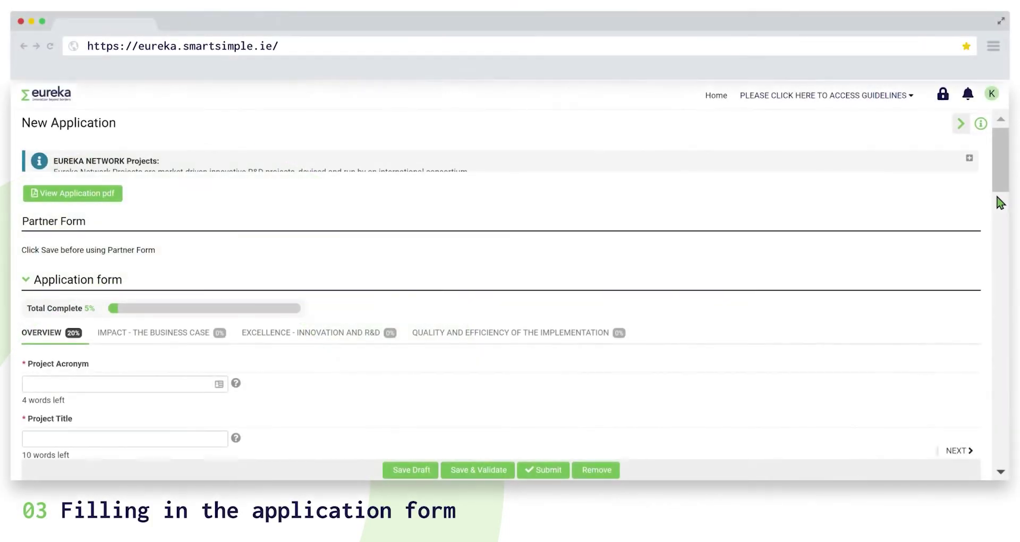
click(970, 159)
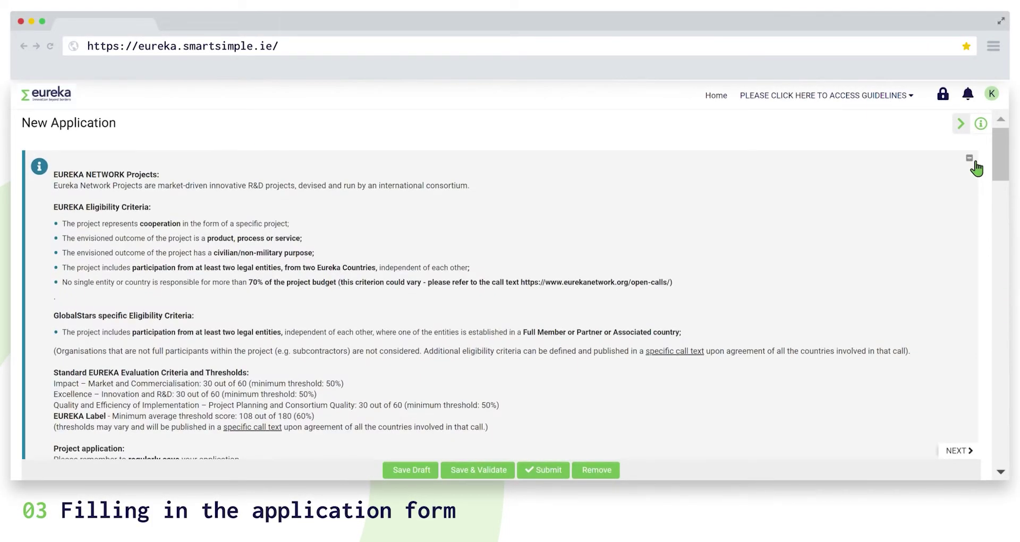
click(976, 163)
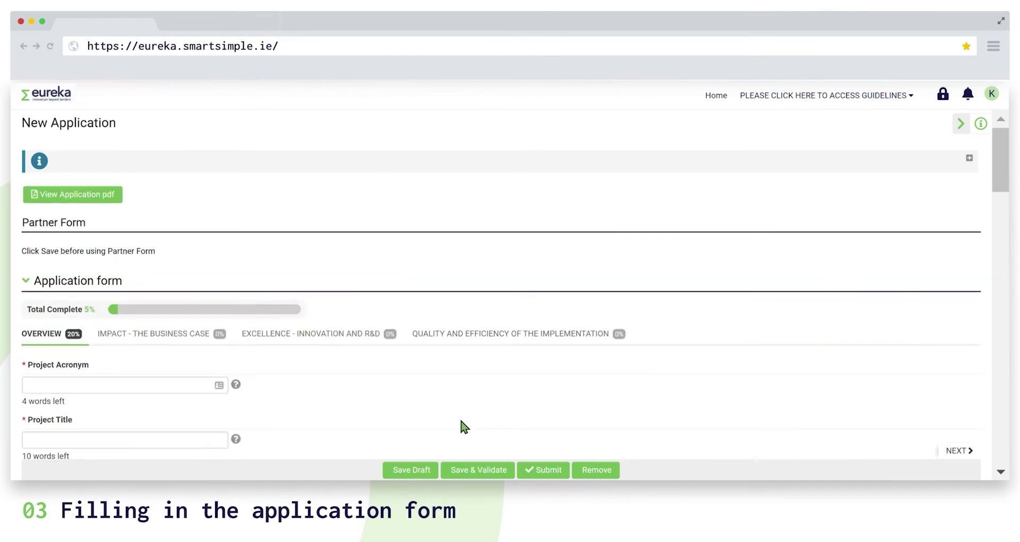
click(418, 476)
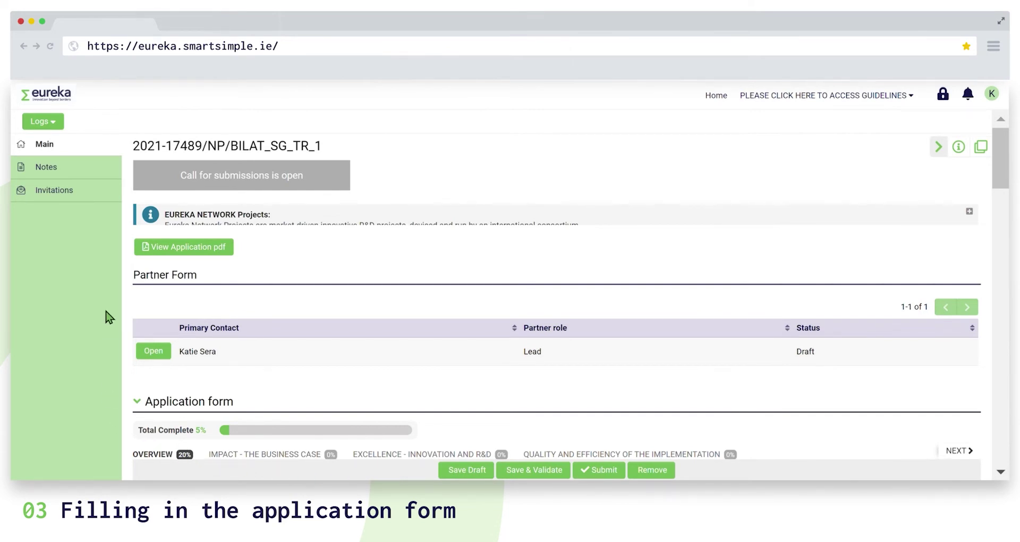
Scroll through the saved application's Partner Form and Application form sections.
scroll(109, 317, down, 5)
scroll(109, 317, up, 5)
scroll(1008, 182, down, 3)
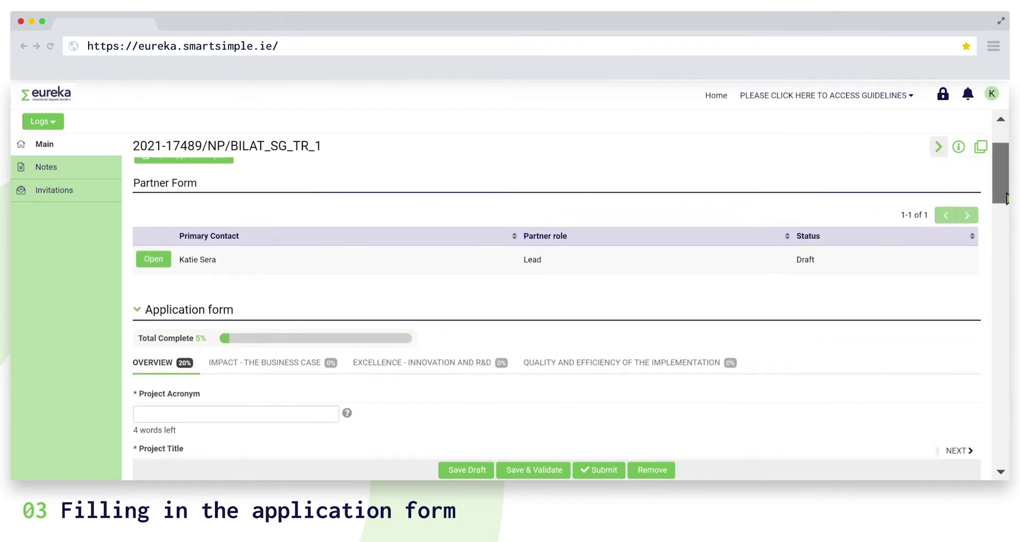
Answer the Impact project goals and main results question with 'test'.
click(285, 298)
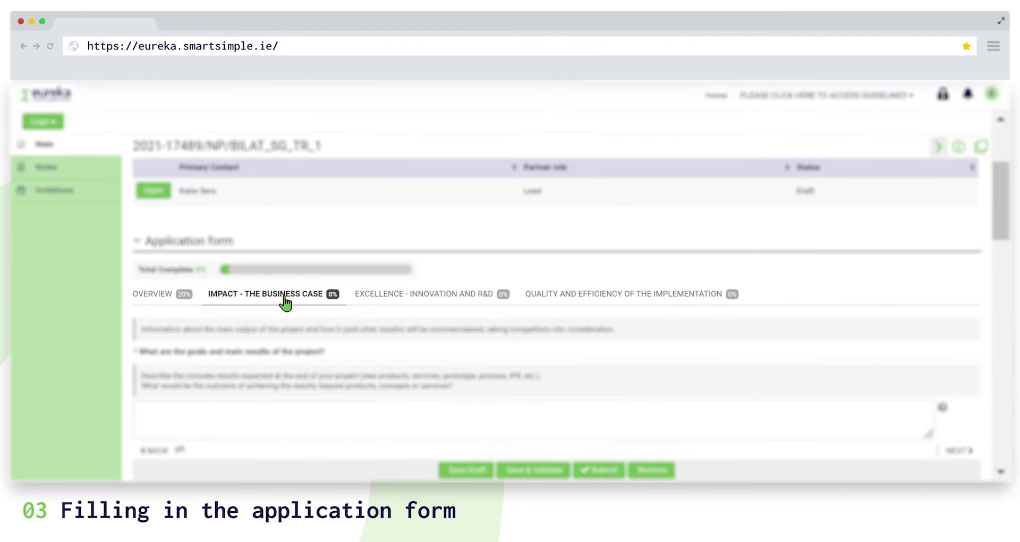
click(426, 308)
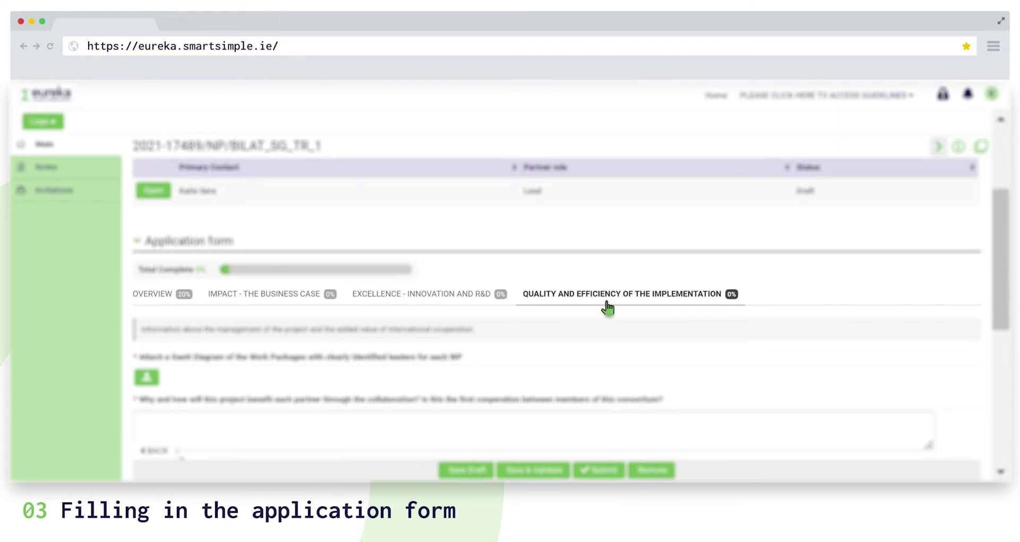
click(238, 304)
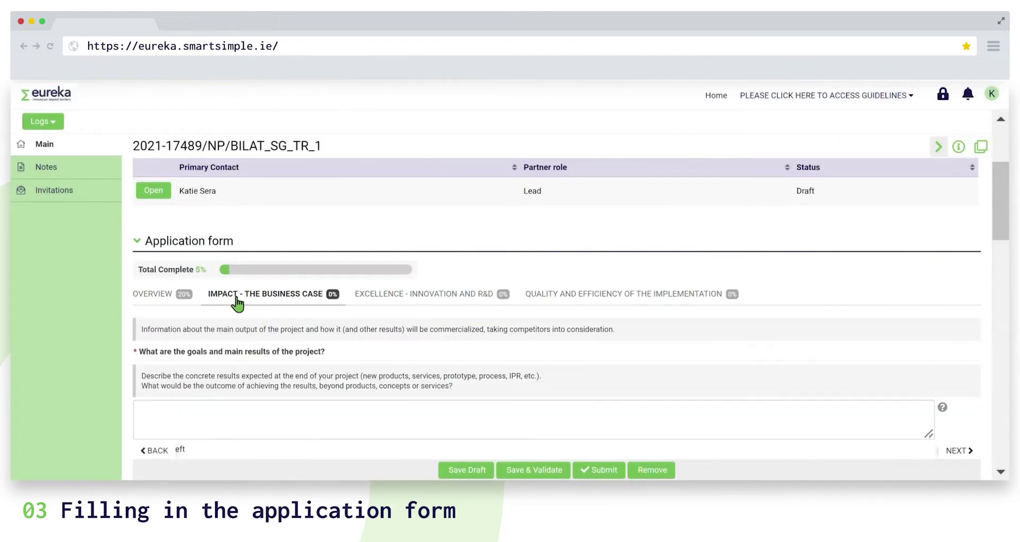
click(289, 428)
text(test)
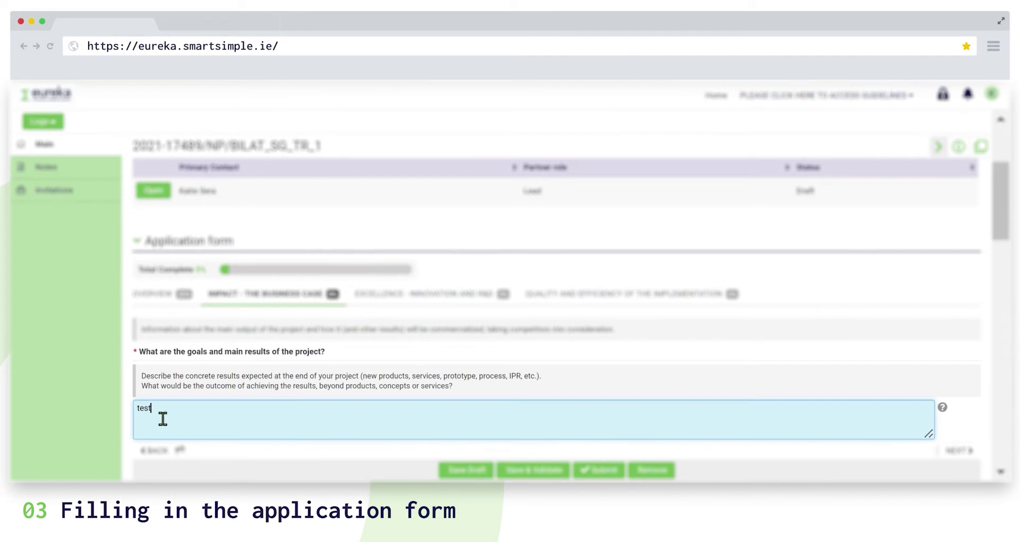
drag(160, 418, 462, 392)
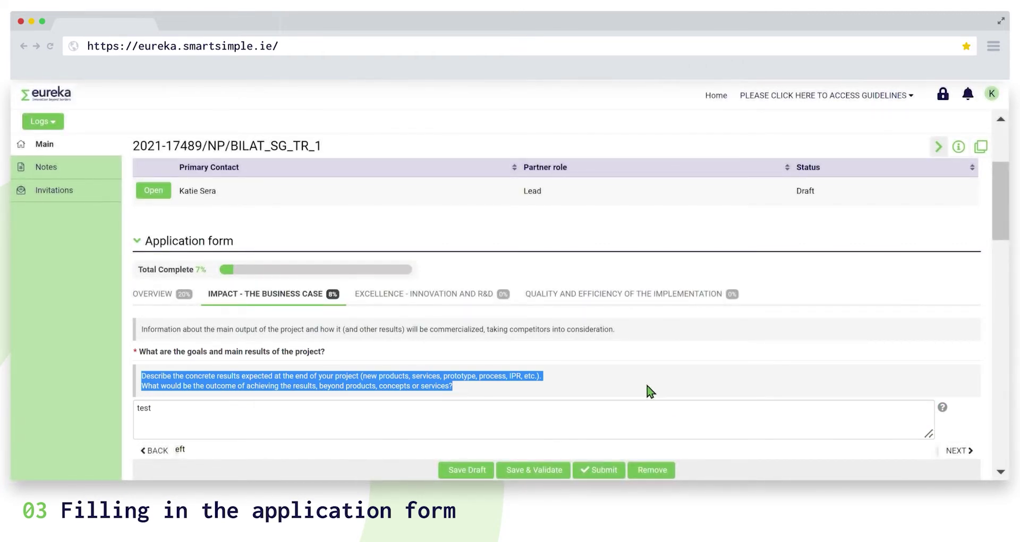
Answer the implementation quality questions on international cooperation and results distribution with 'test', then save the draft.
click(451, 301)
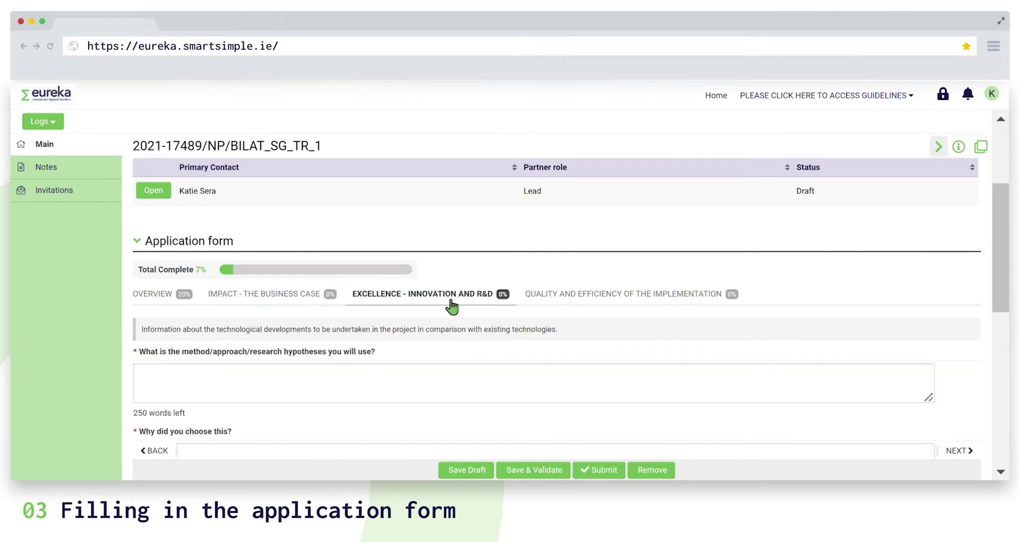
click(565, 306)
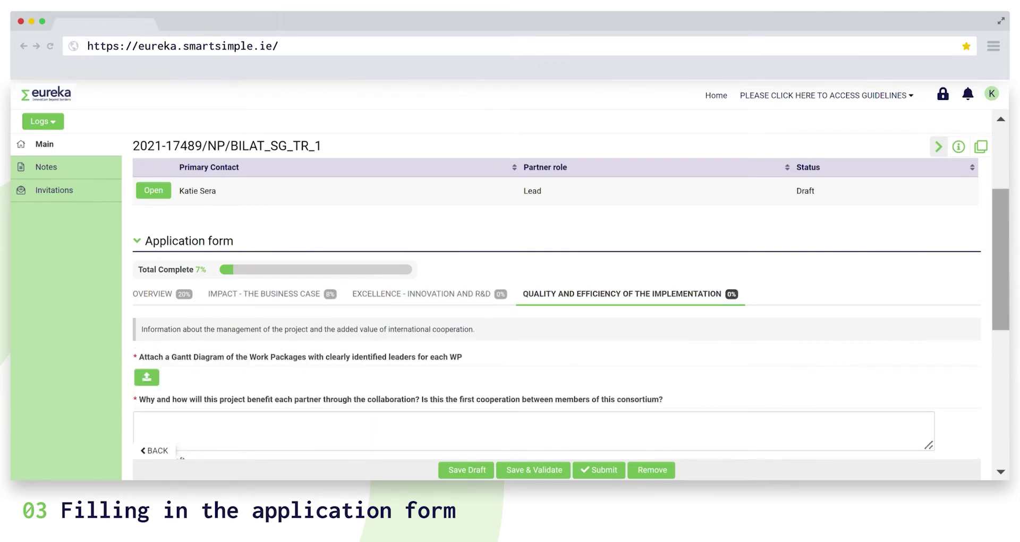
scroll(1002, 261, down, 4)
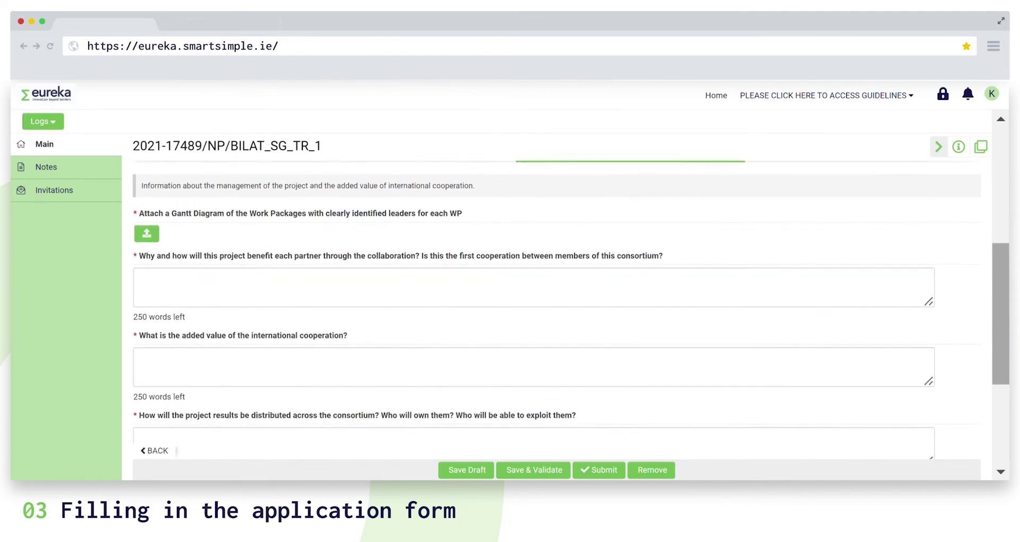
click(722, 320)
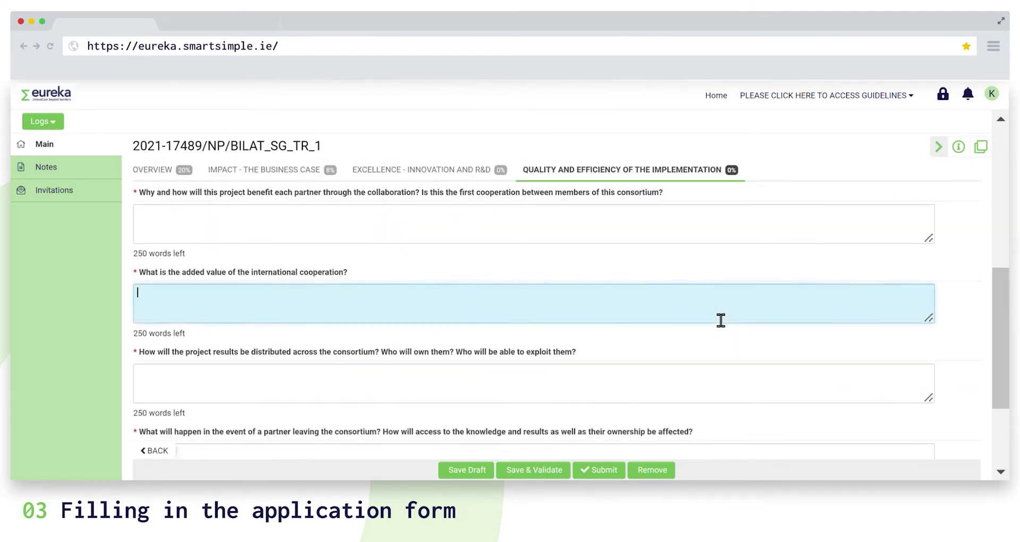
text(test)
click(683, 384)
text(test)
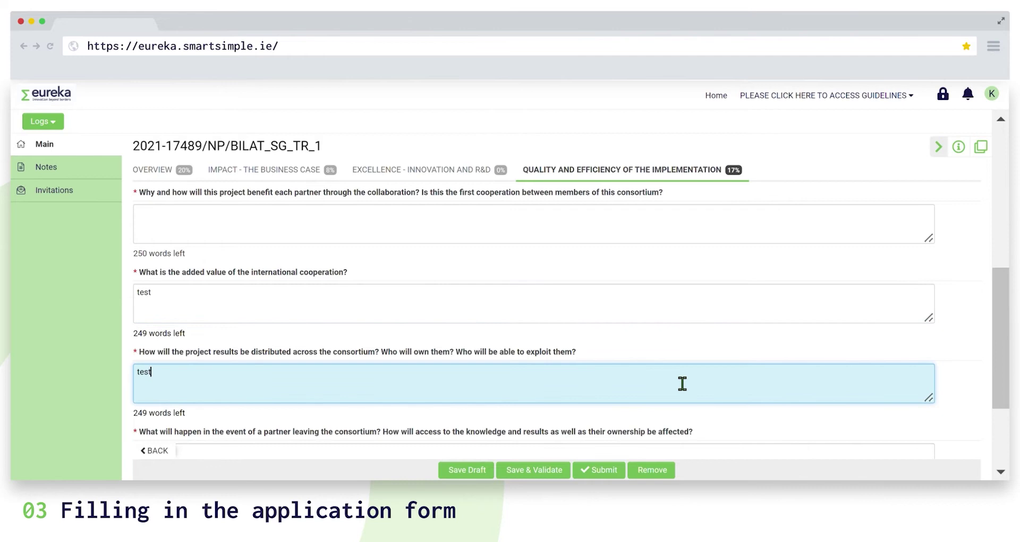
click(704, 462)
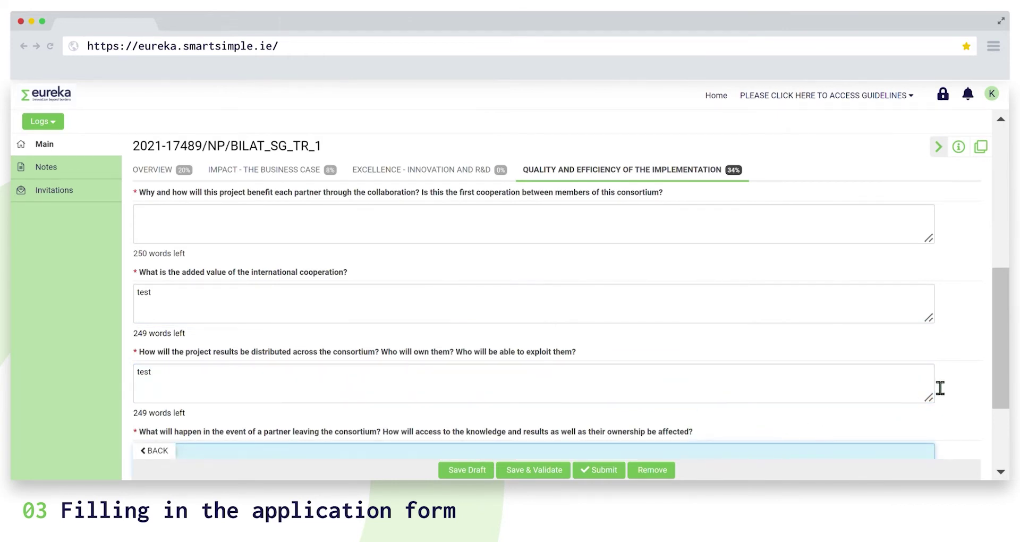
click(488, 474)
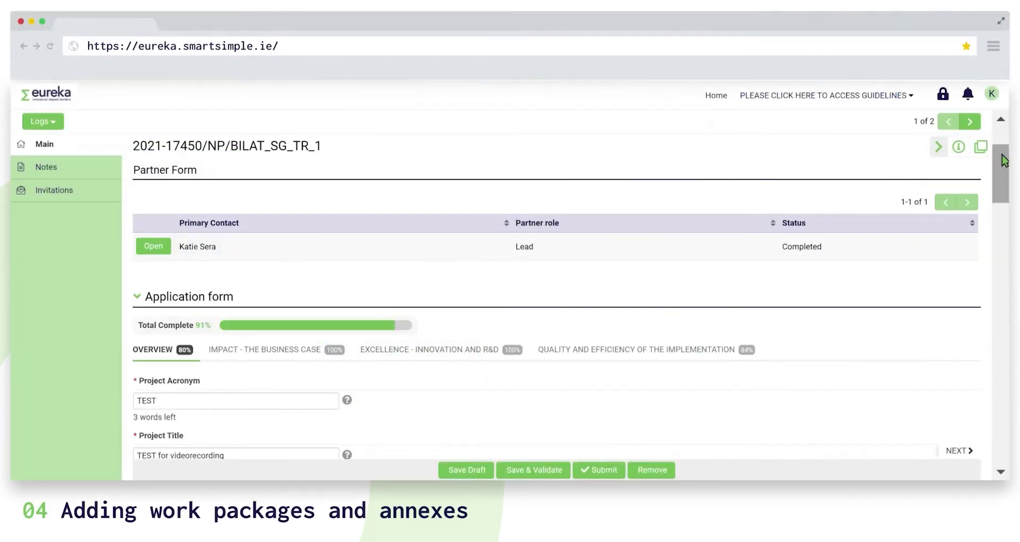
Add three empty work package rows below WP1, save them and close the Work Packages editor.
drag(1005, 160, 1008, 260)
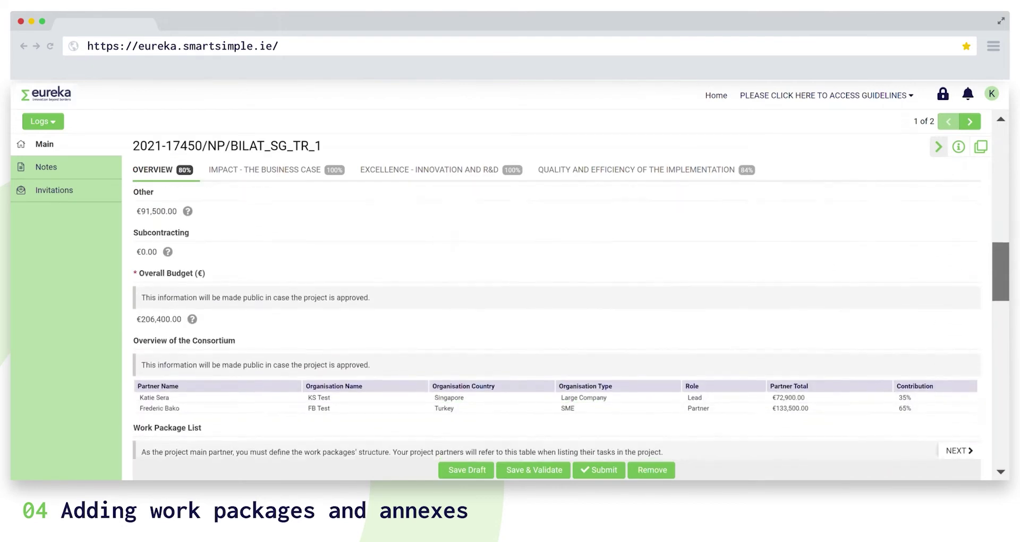
scroll(466, 355, down, 3)
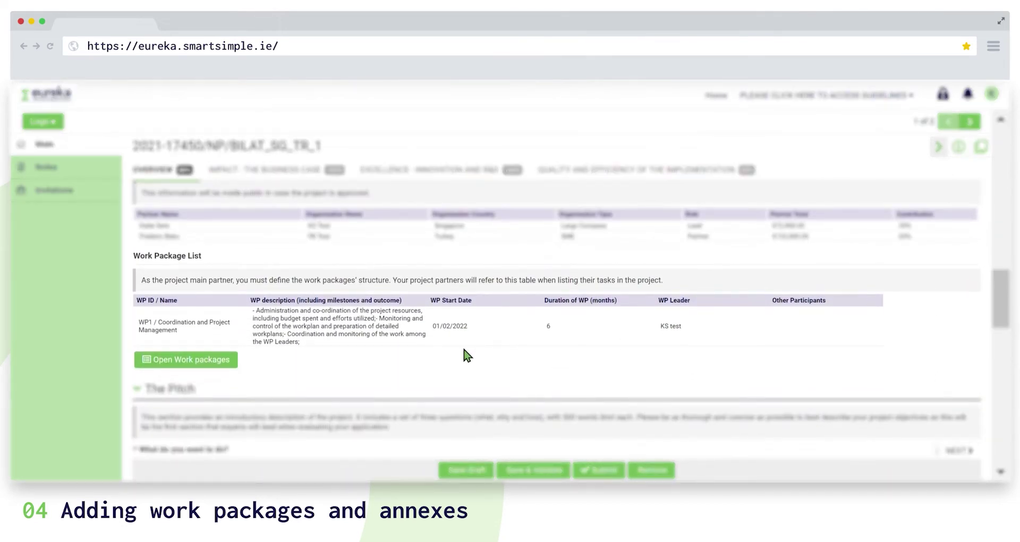
click(221, 360)
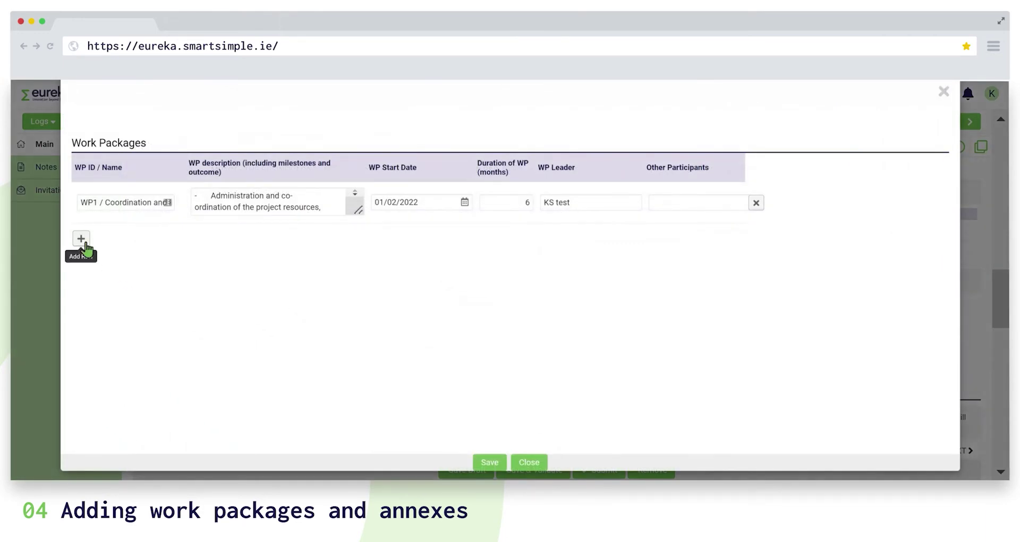
click(85, 241)
click(84, 281)
click(84, 324)
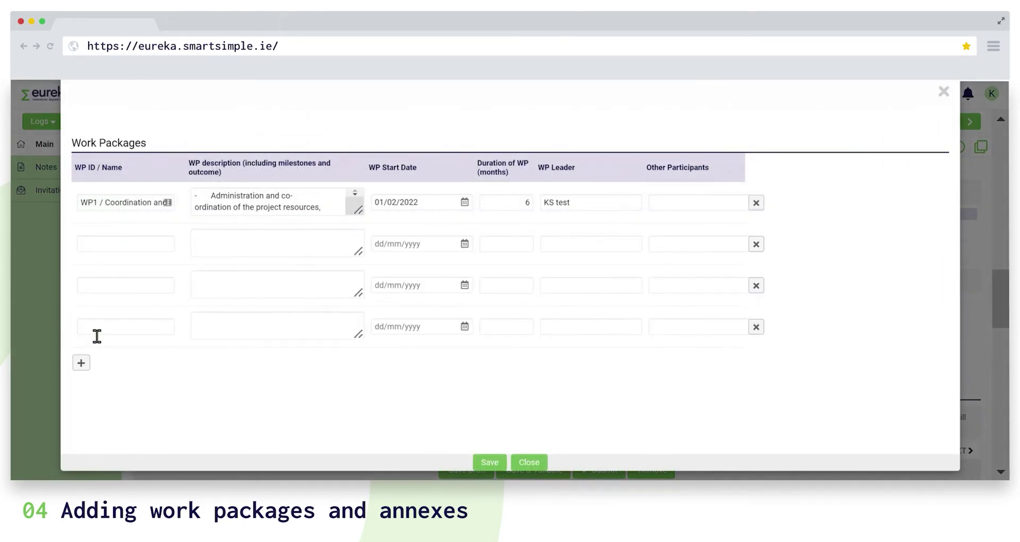
click(489, 464)
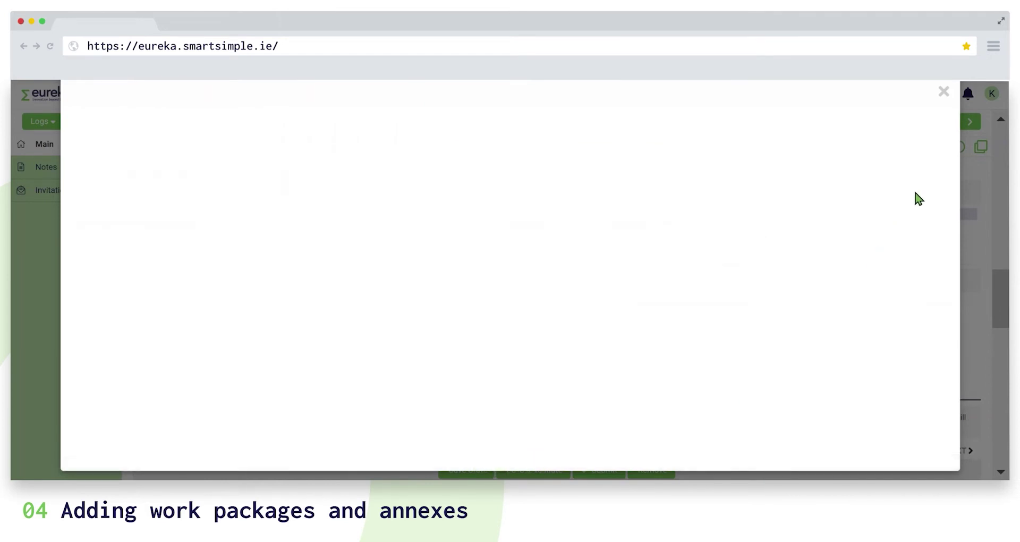
click(944, 92)
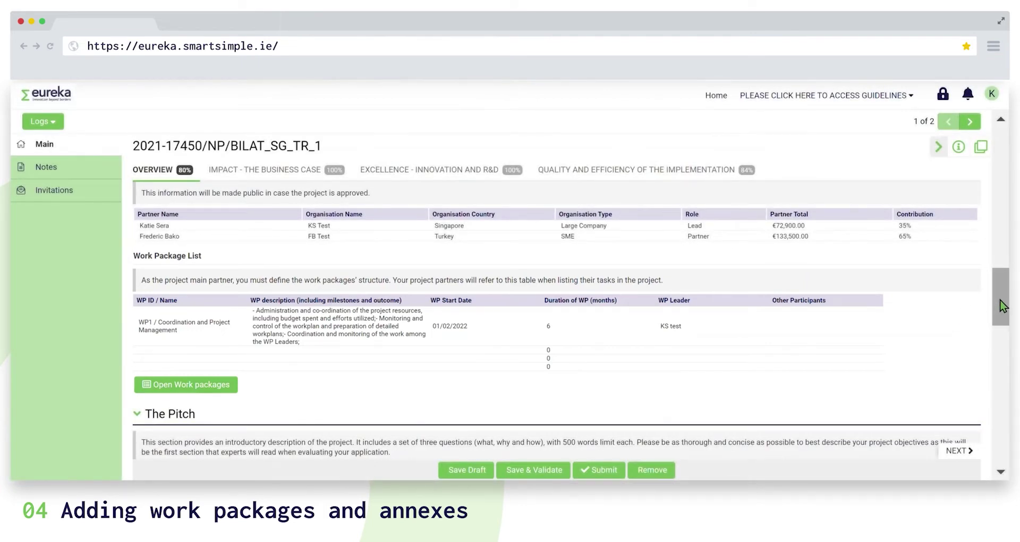
drag(1002, 306, 1006, 243)
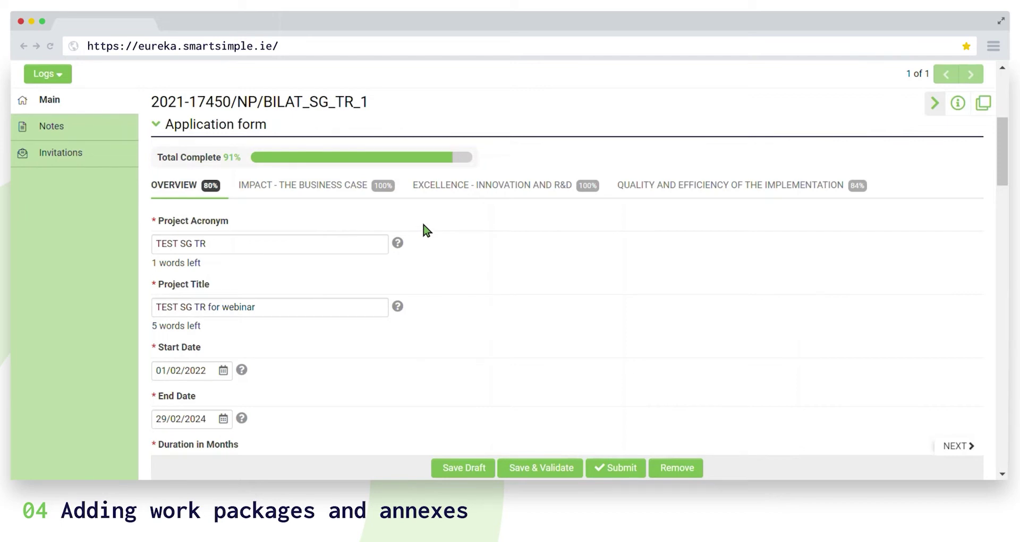
click(693, 201)
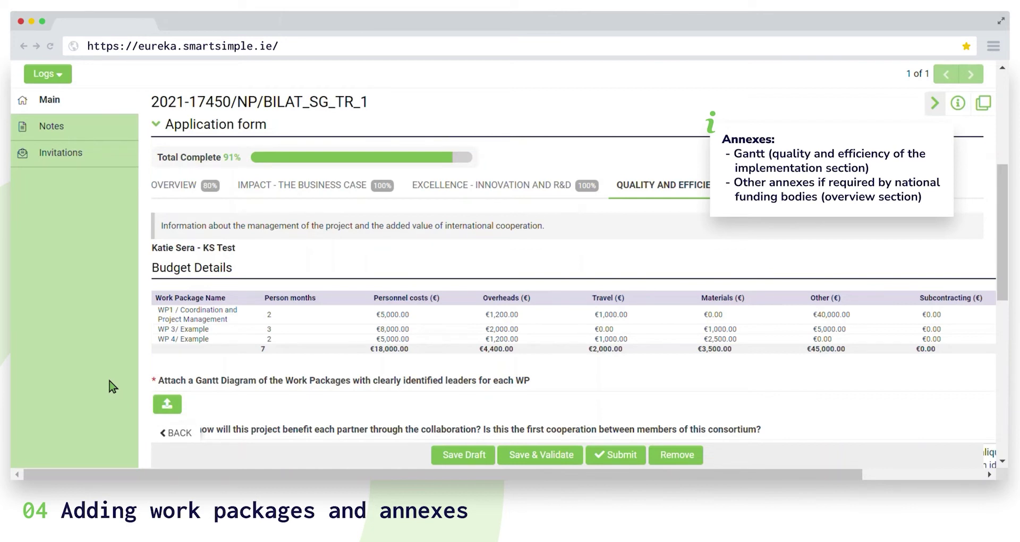
click(185, 198)
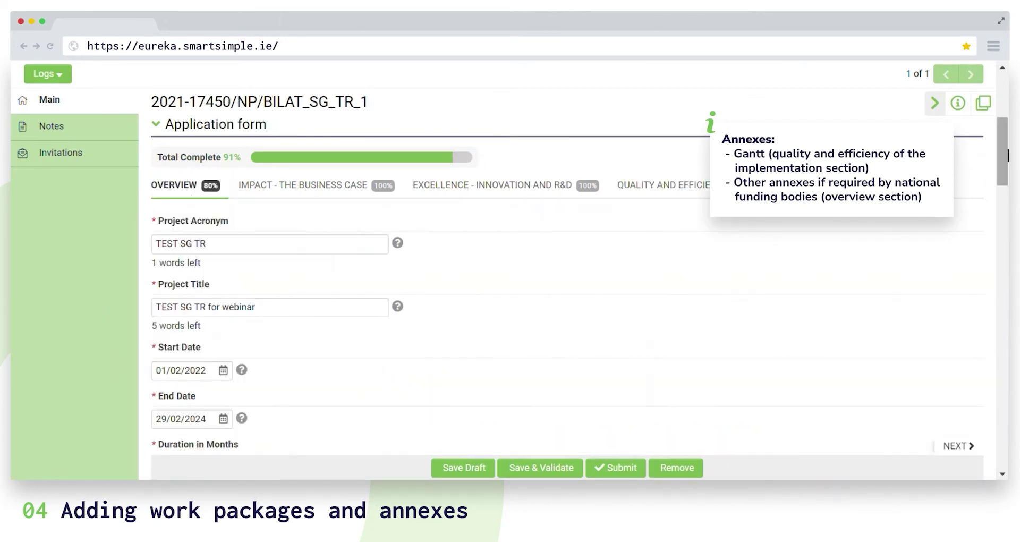
scroll(567, 298, down, 20)
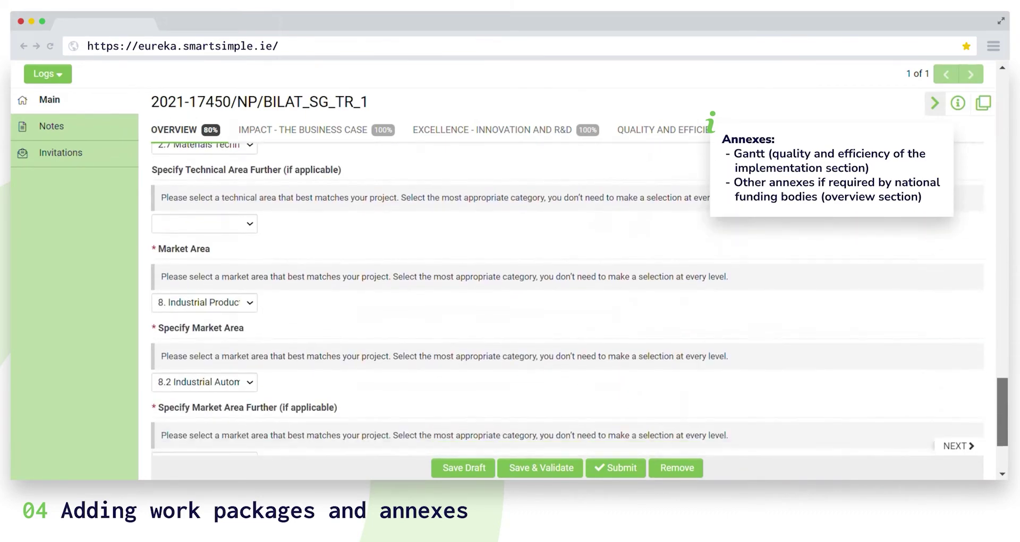
scroll(899, 463, down, 3)
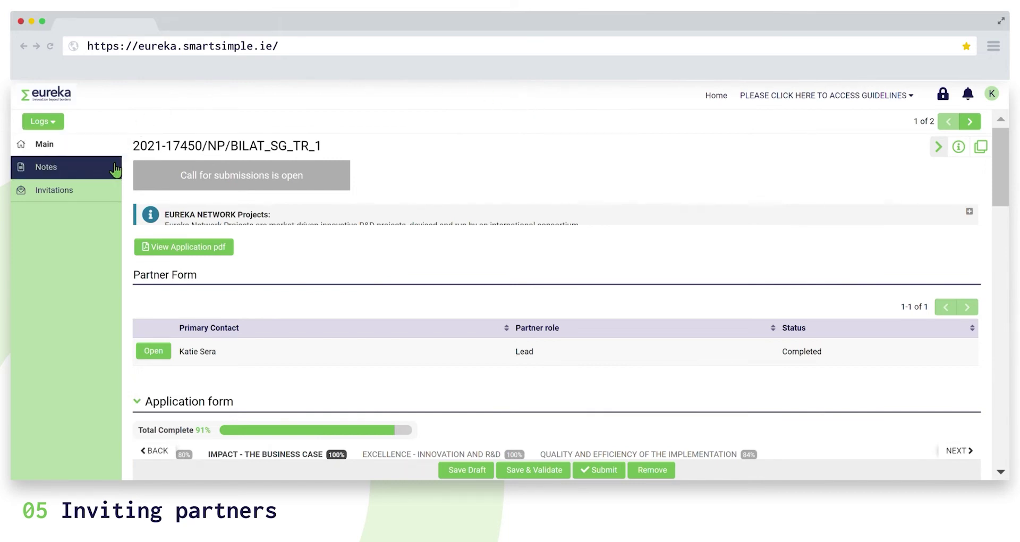
Add a new invitation row with prefix Mr, the partner's first and last name, and pasted e-mail.
click(103, 198)
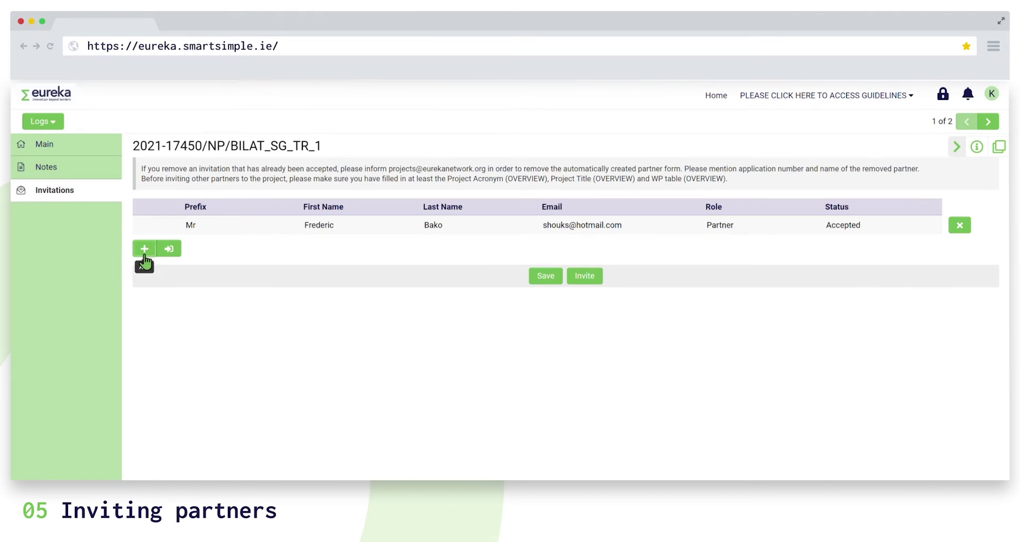
click(143, 249)
click(218, 250)
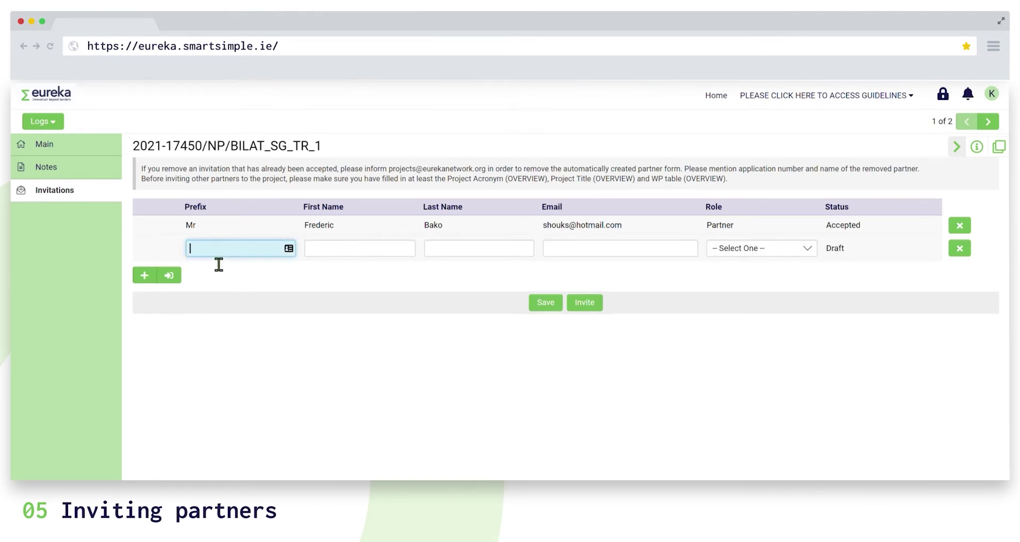
text(Mr)
key(Tab)
text(Joh)
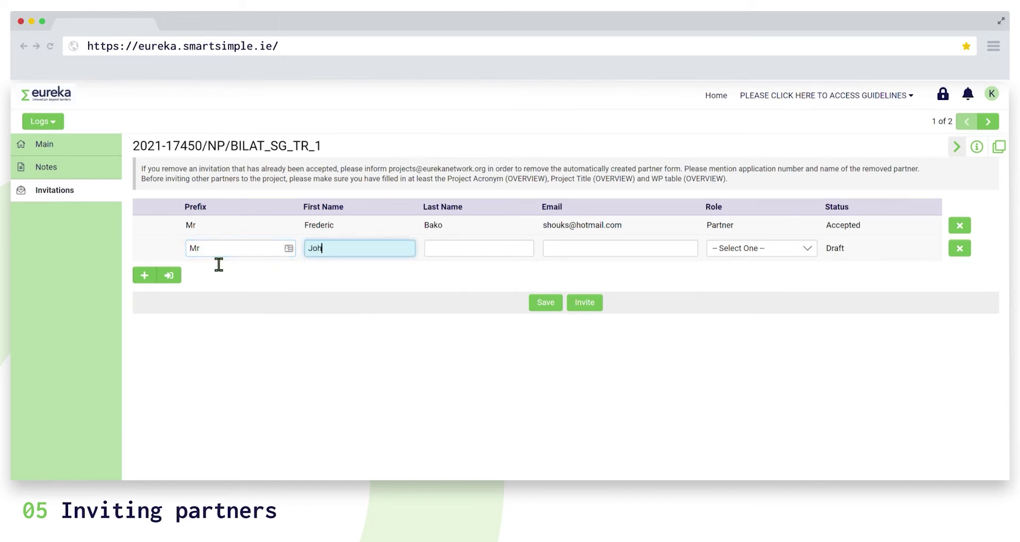
text(n)
key(Tab)
text(Smith)
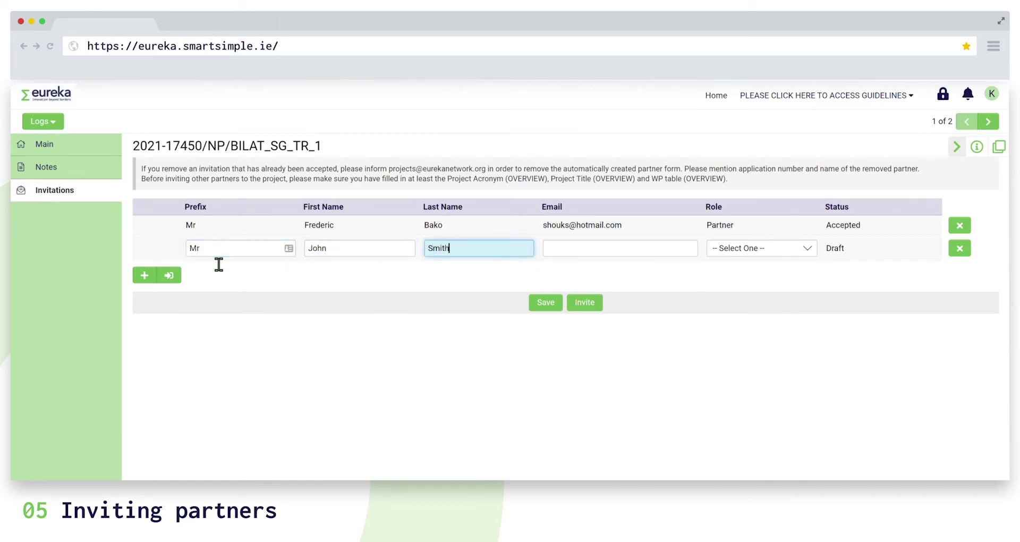
key(Tab)
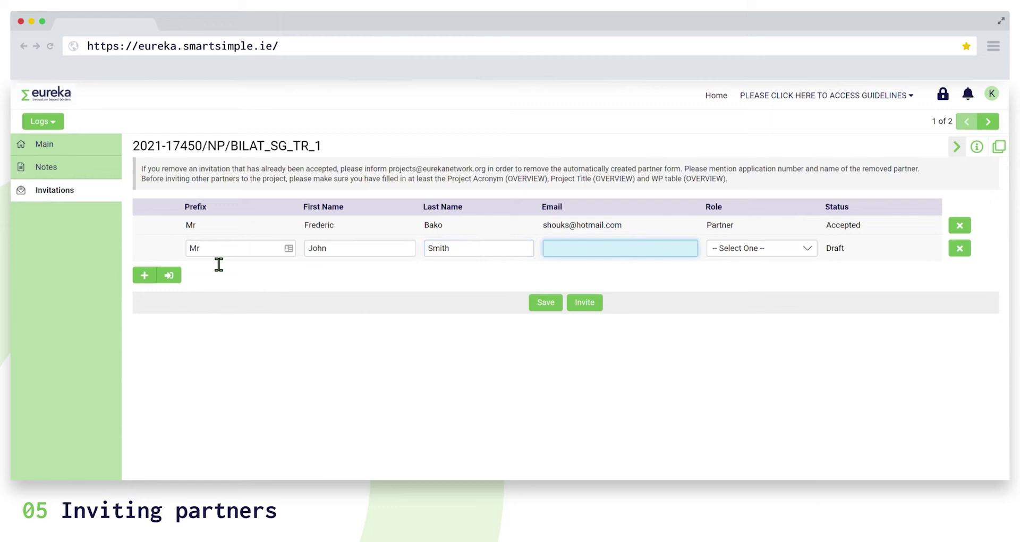
key(ctrl+v)
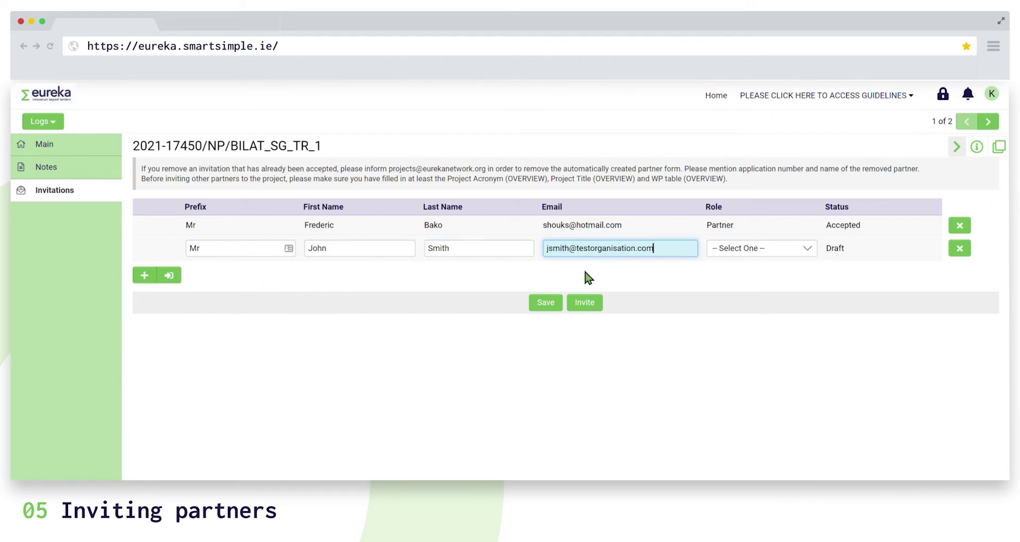
Give the invitee the Partner role and send the invitation, confirming with YES.
click(724, 253)
click(734, 283)
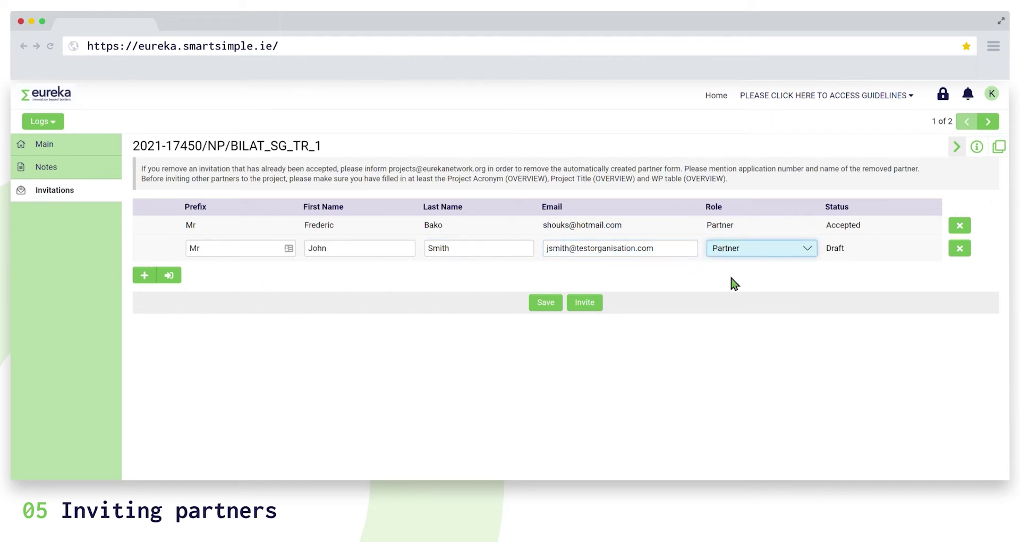
click(586, 305)
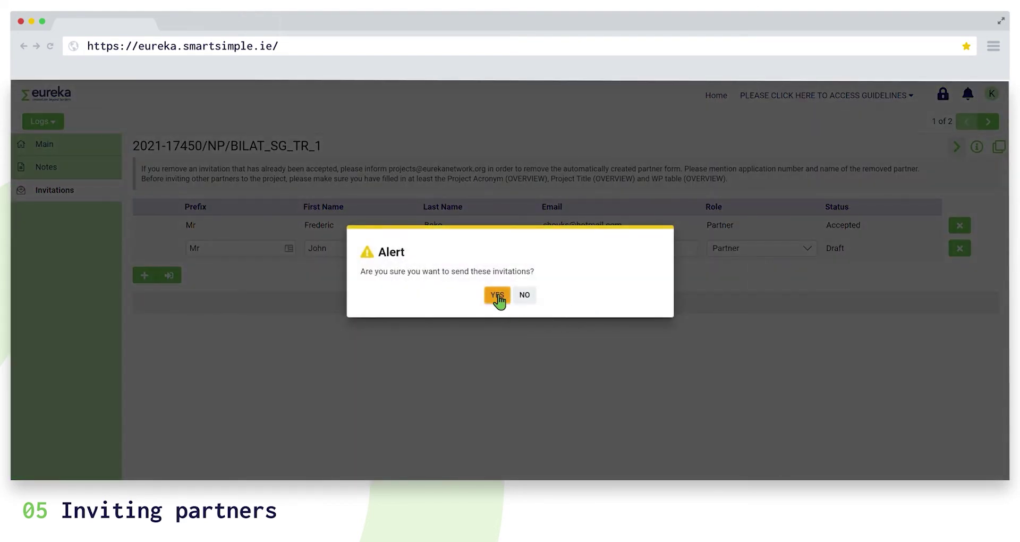
click(497, 296)
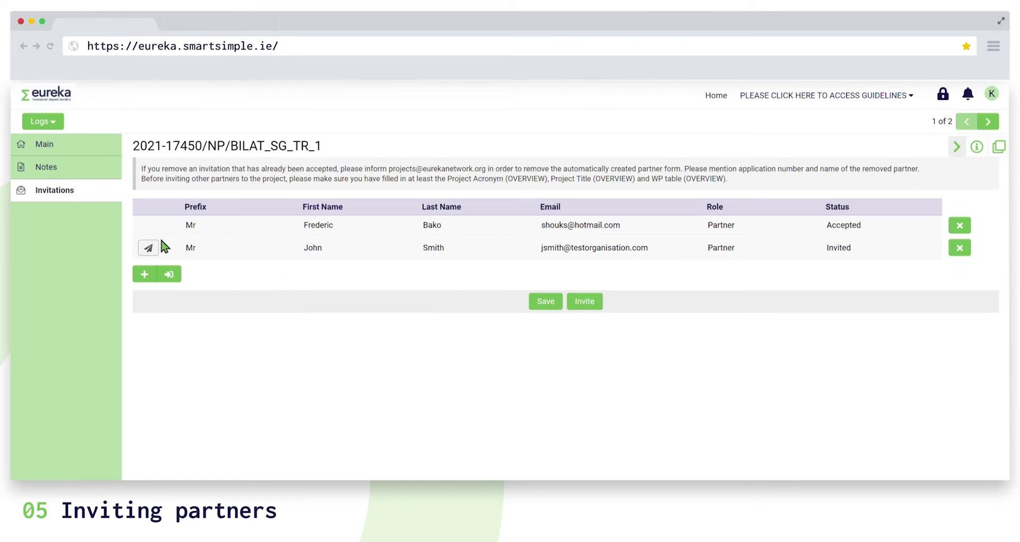
Re-send the pending partner invitation, then cancel it, confirming YES each time.
click(149, 250)
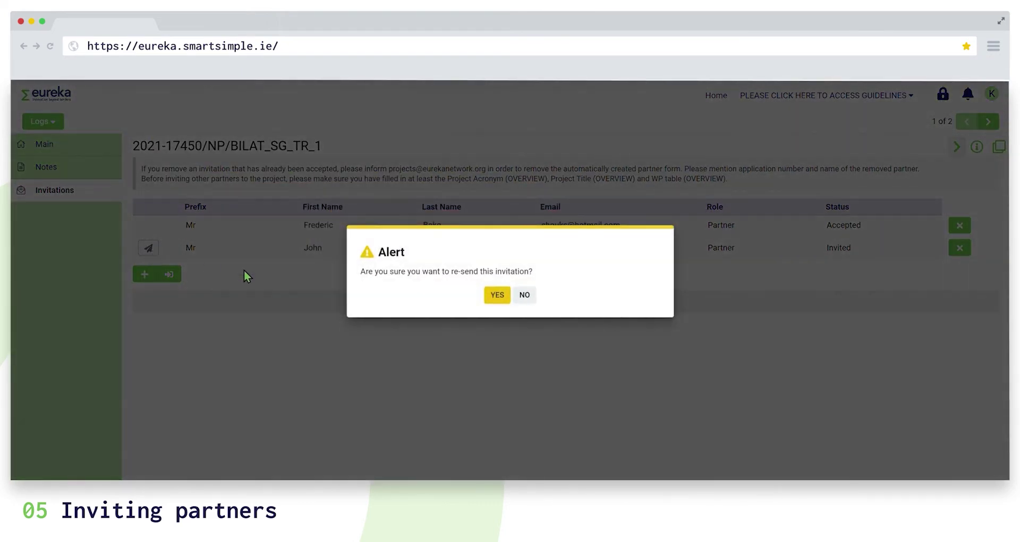
click(497, 295)
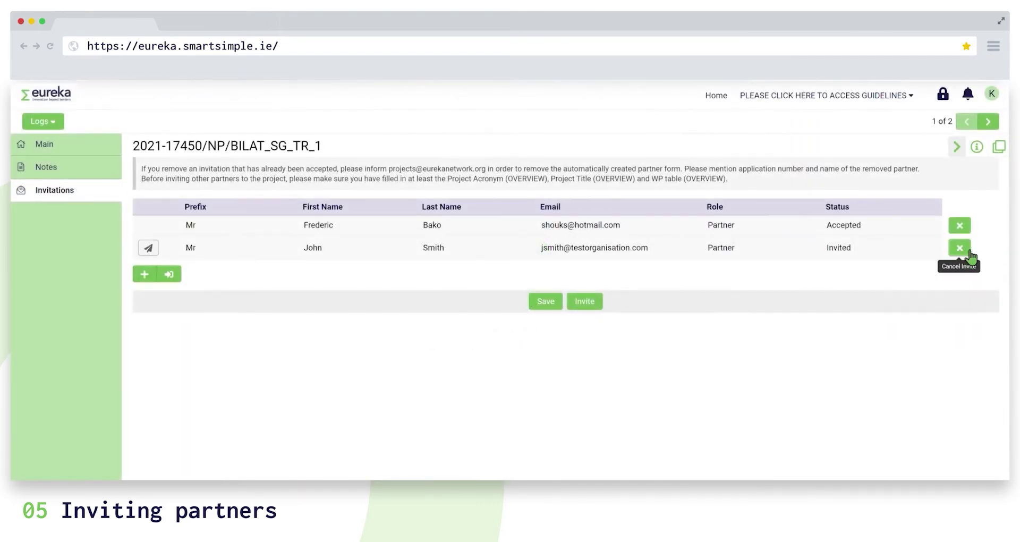
click(963, 249)
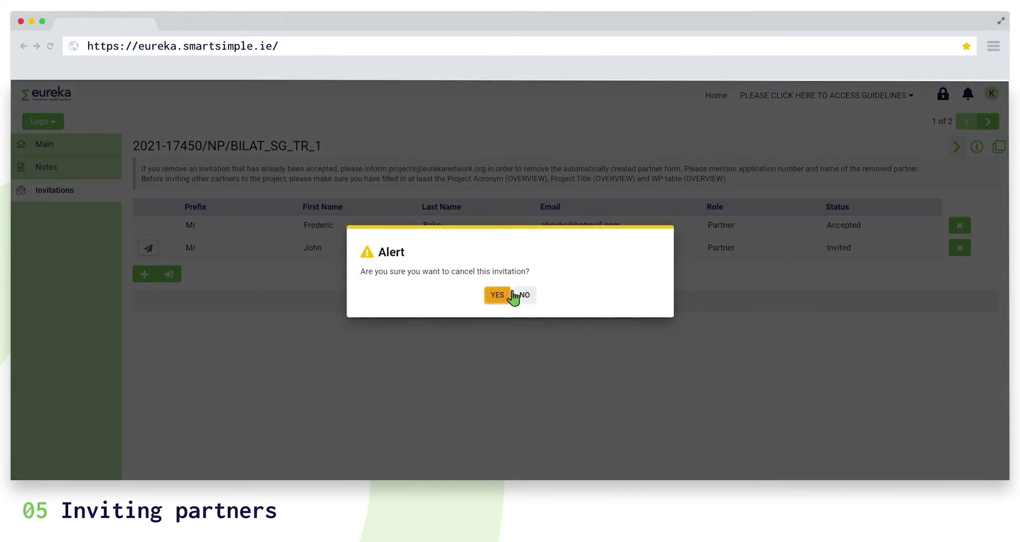
click(444, 271)
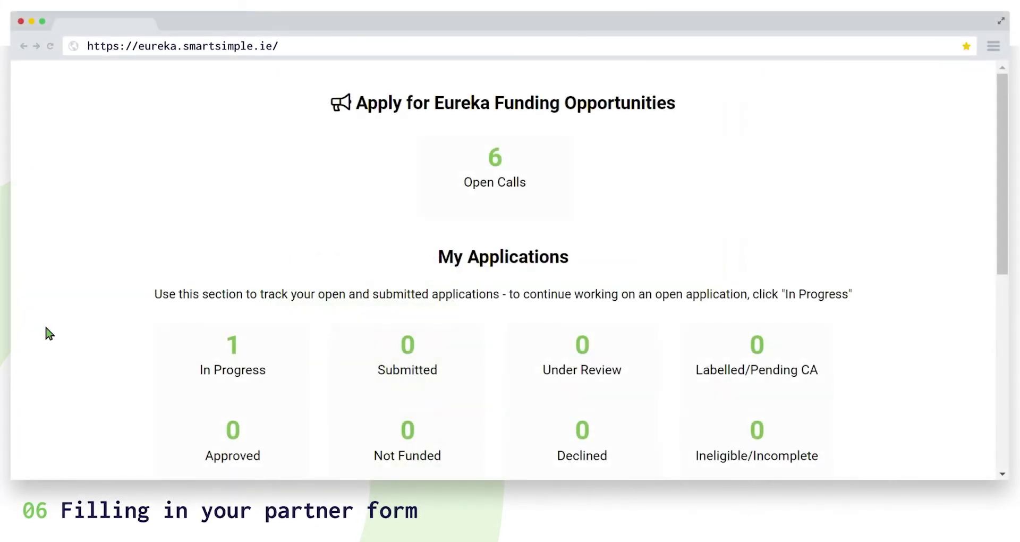
Open pending partner form 2021-17450/NP/BILAT_SG_TR_1 from the Partner Forms Pending tile and view its questions.
scroll(46, 333, down, 8)
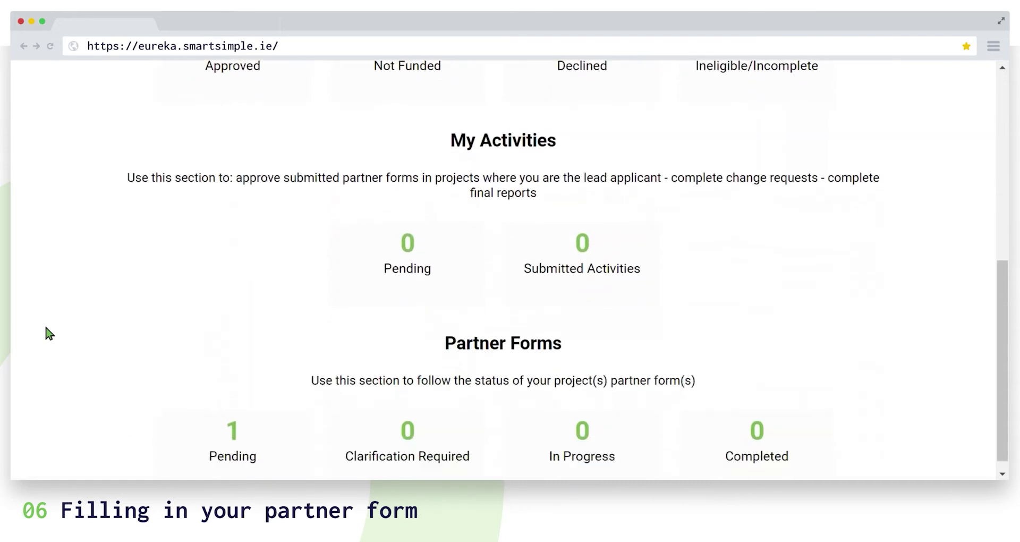
click(239, 428)
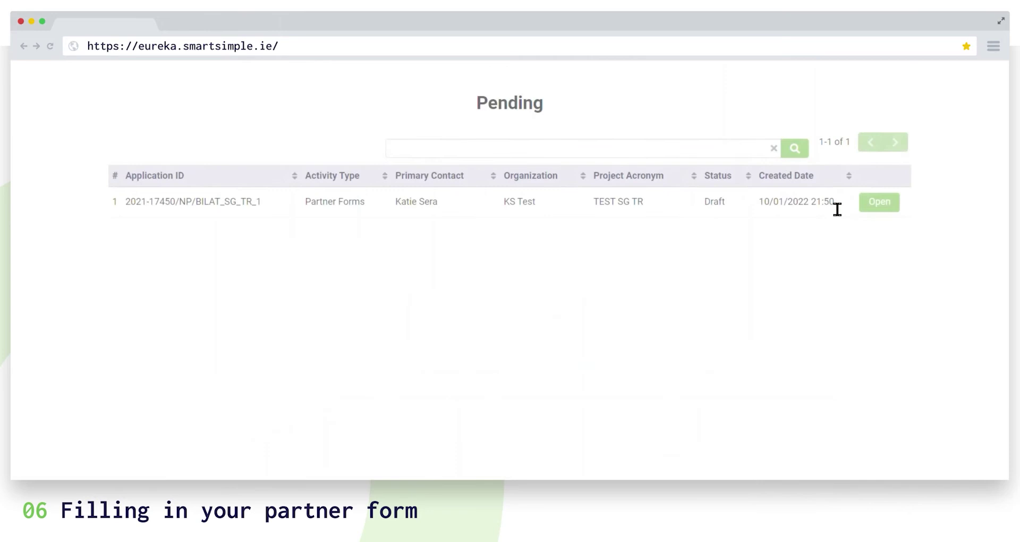
click(873, 206)
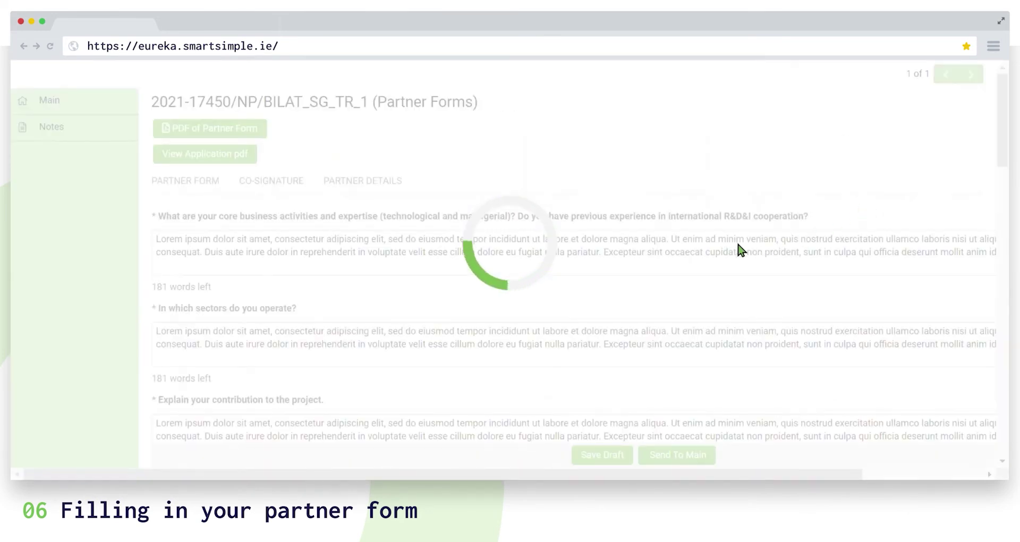
click(290, 191)
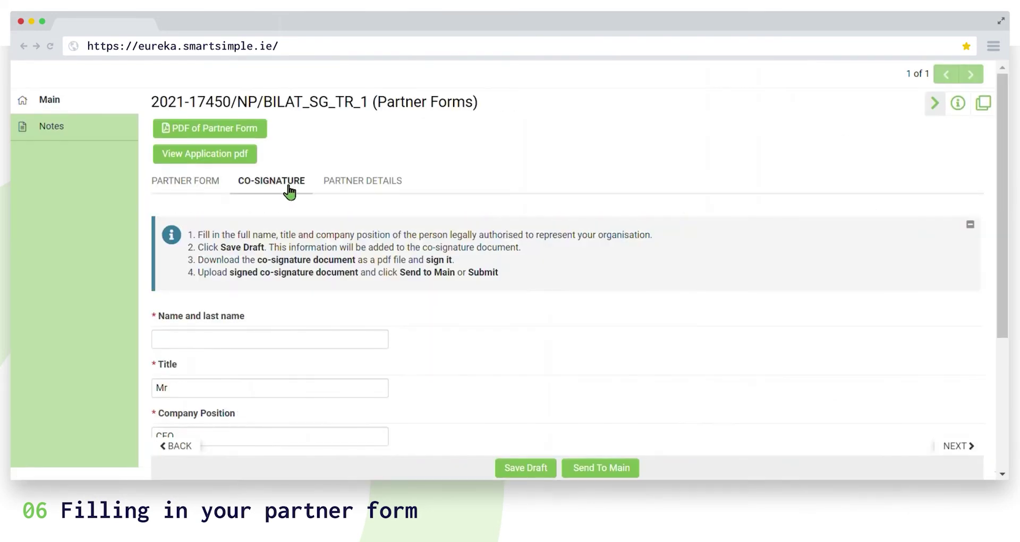
click(201, 194)
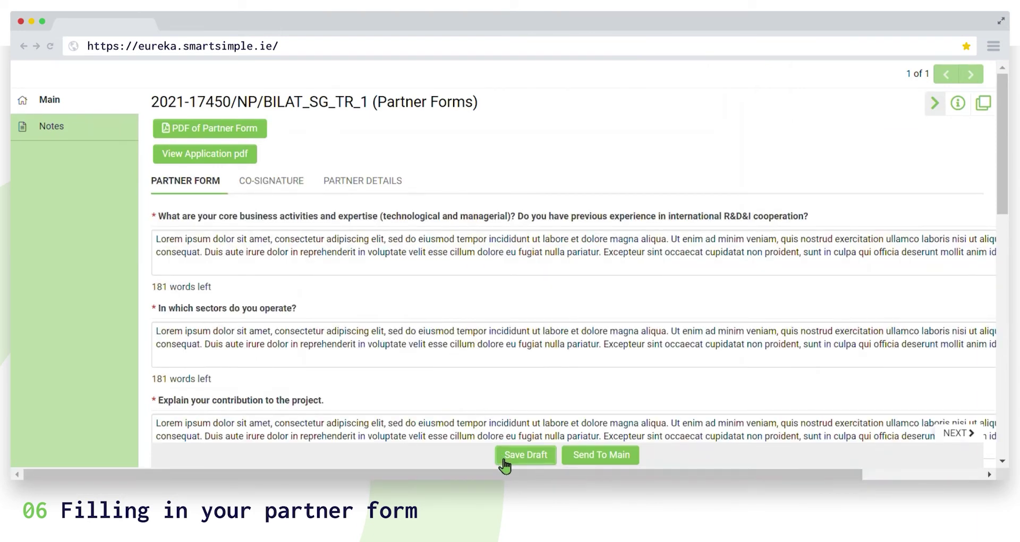
Check the core business activities and sectors of operation answers, then move down to Budget Details.
click(391, 252)
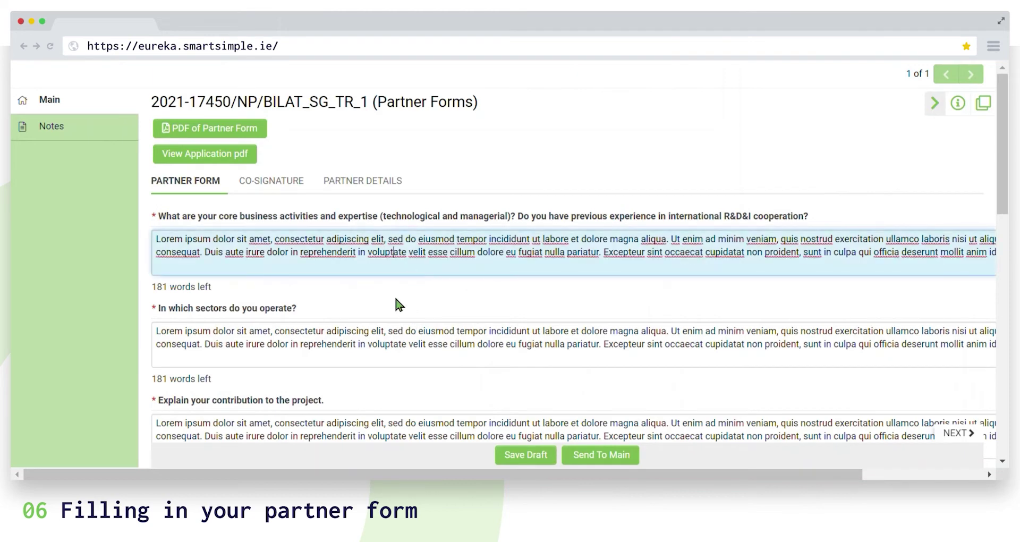
click(401, 365)
scroll(396, 364, down, 3)
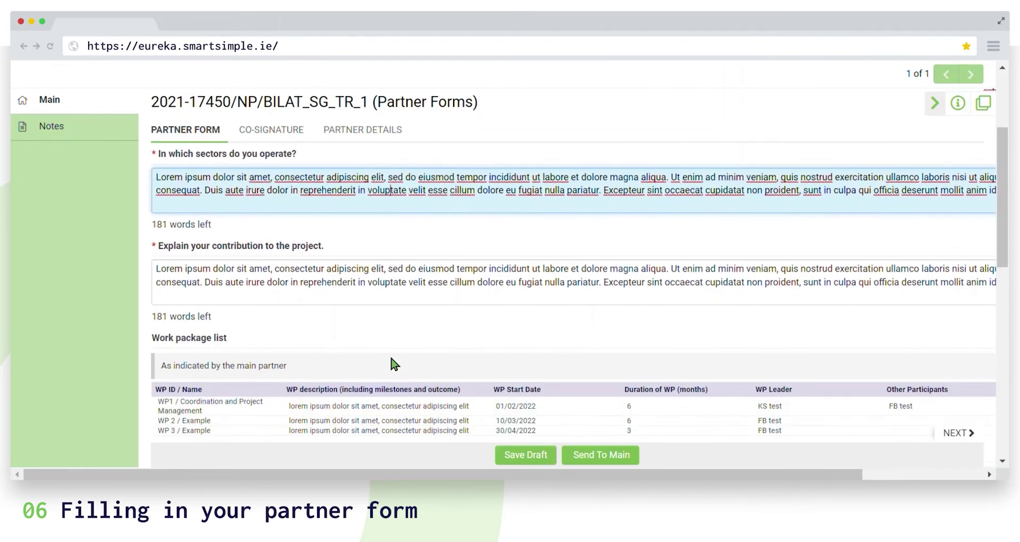
scroll(392, 363, down, 6)
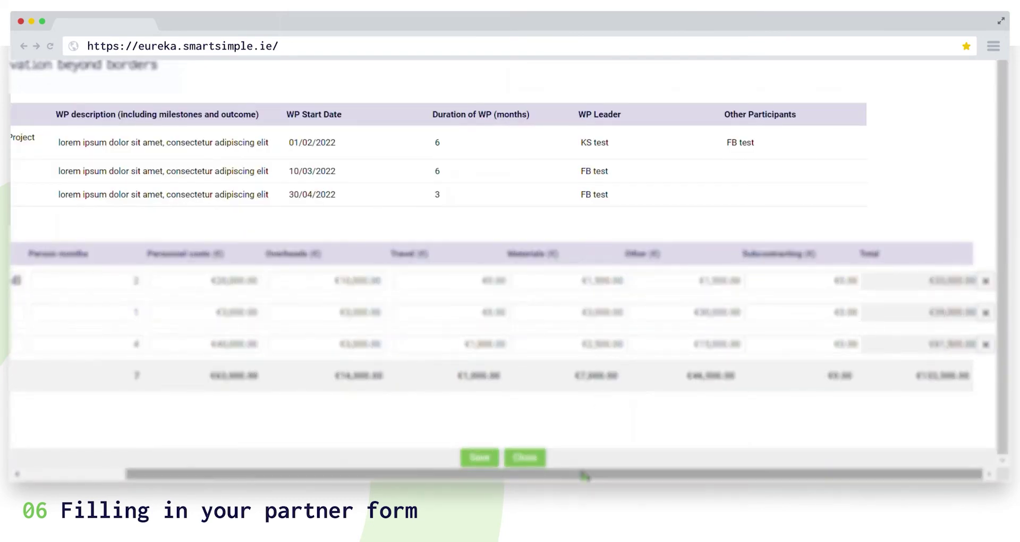
drag(584, 475, 435, 478)
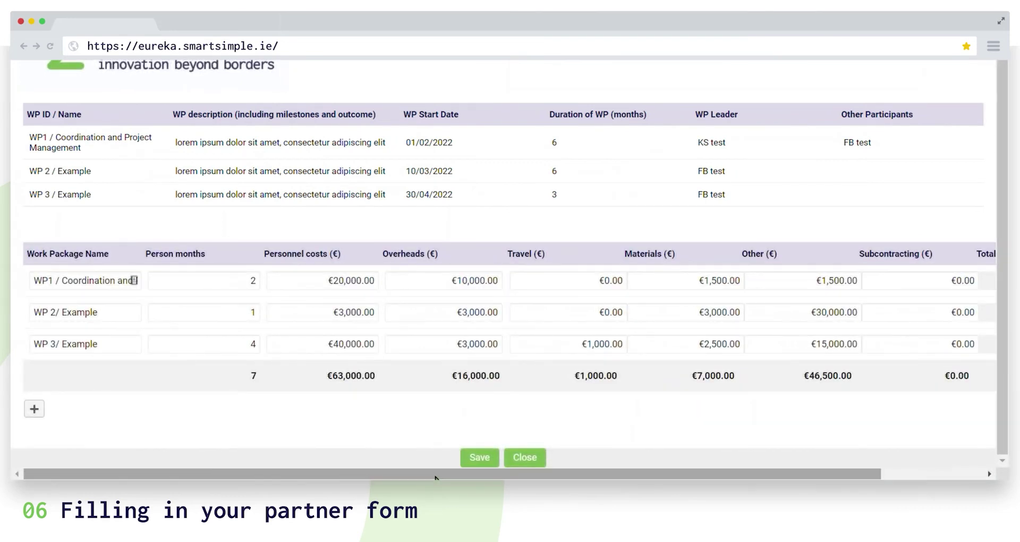
Add cost rows so the budget covers WP1–WP3, totalling 7 person months and €63,000 personnel.
click(39, 417)
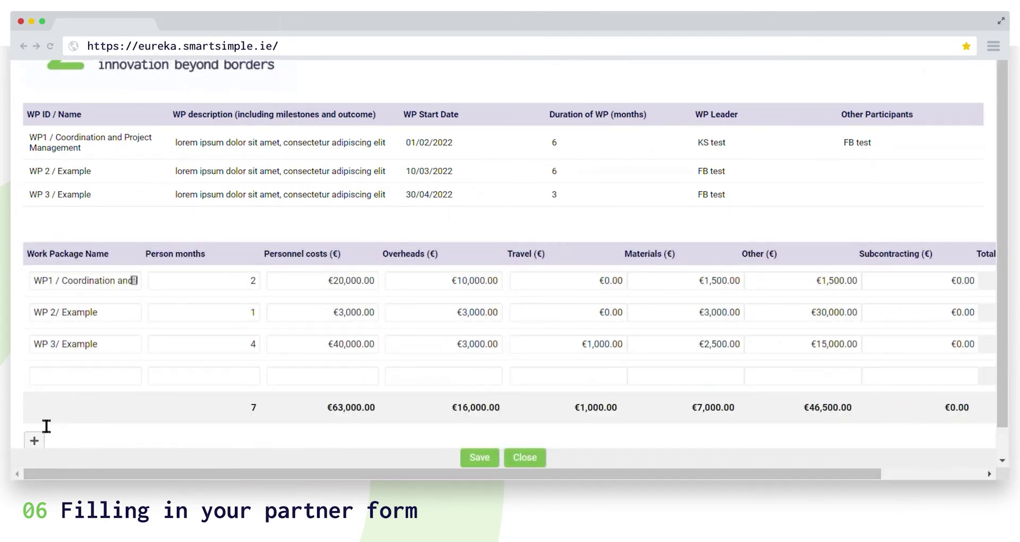
click(35, 443)
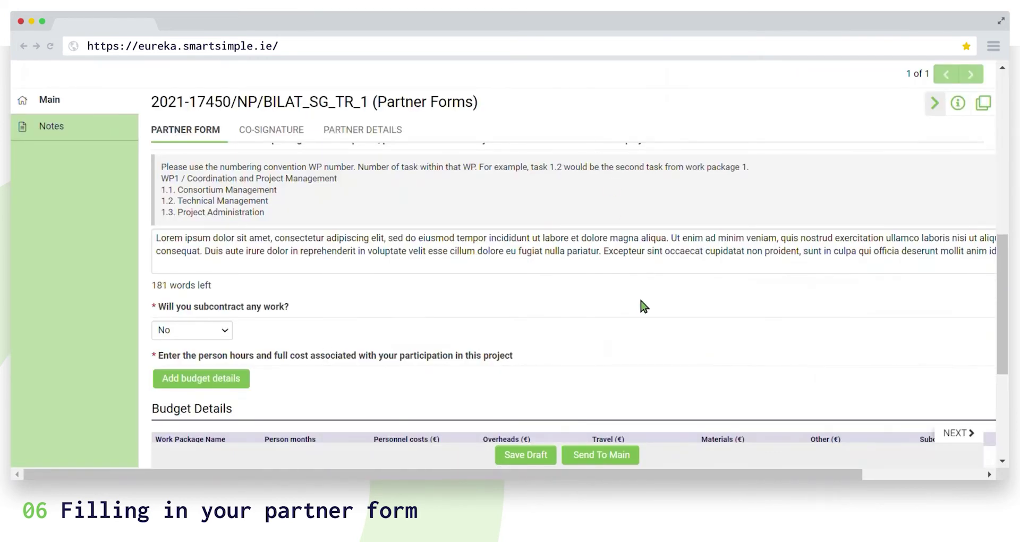
scroll(642, 301, down, 2)
scroll(641, 302, down, 4)
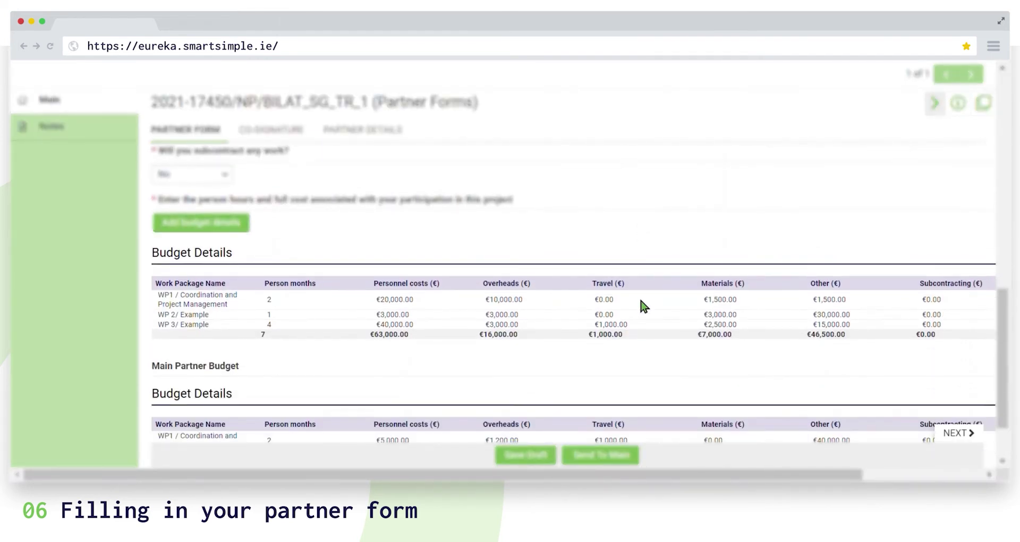
scroll(595, 276, up, 4)
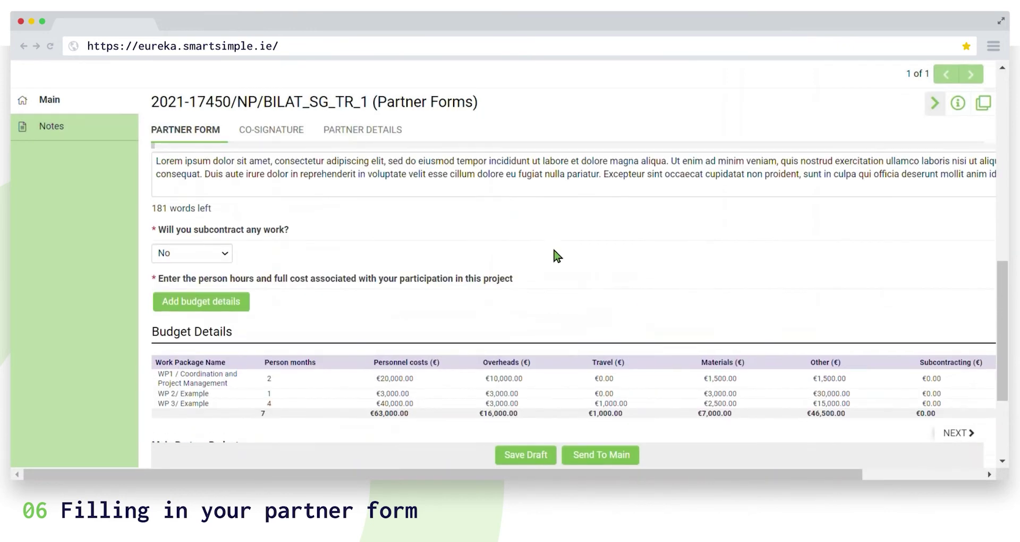
Enter the signatory's full name under Co-Signature and send the form with test.pdf to main.
click(298, 134)
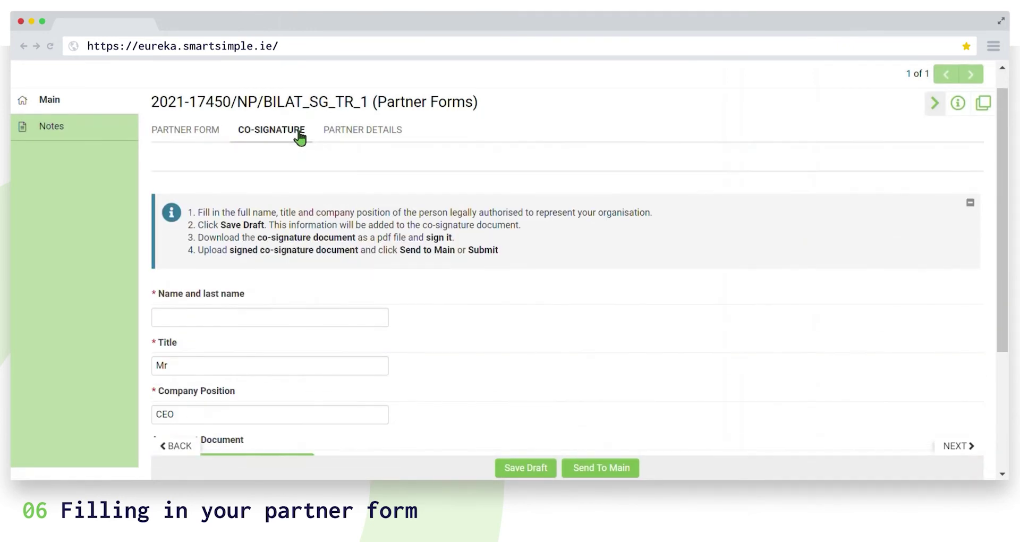
click(354, 322)
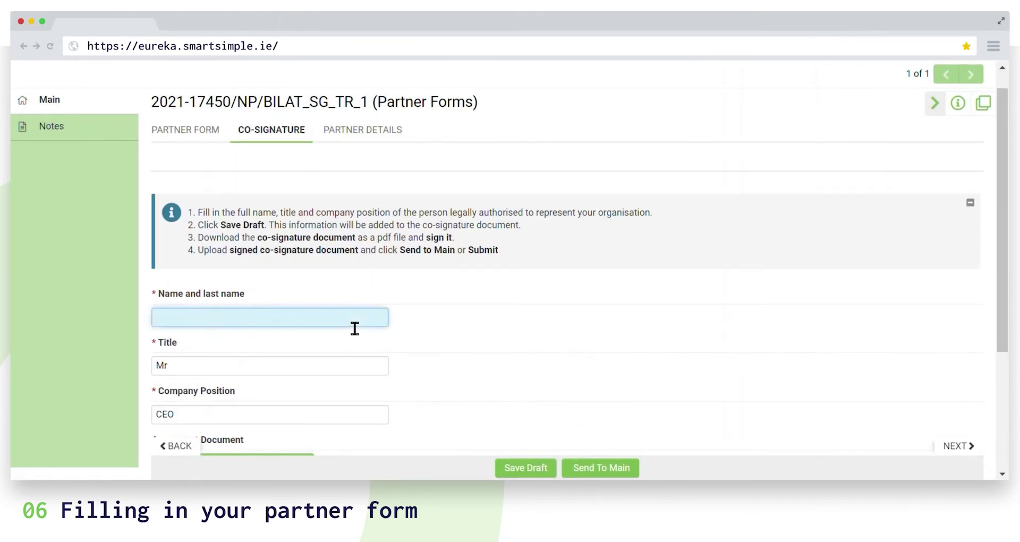
scroll(456, 320, down, 2)
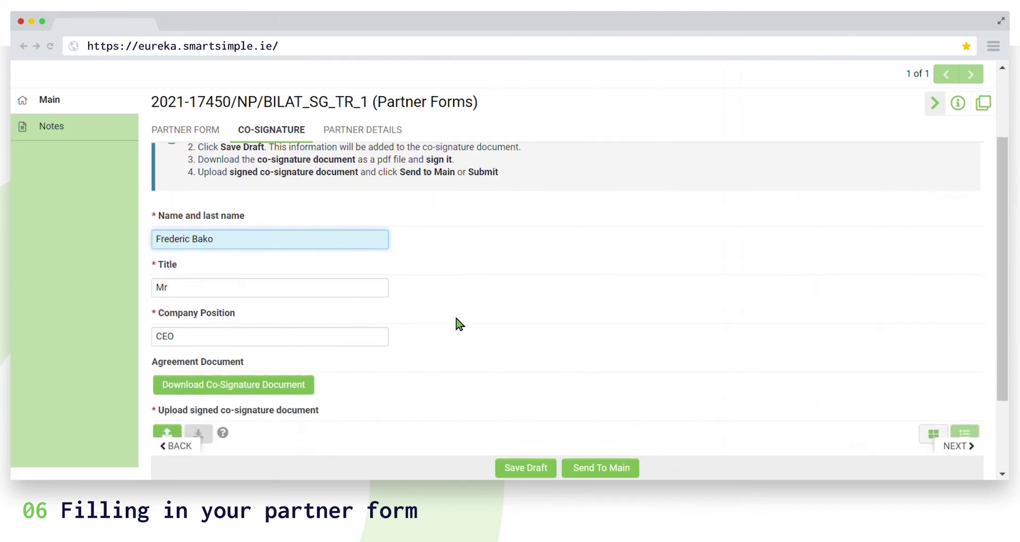
scroll(457, 321, down, 2)
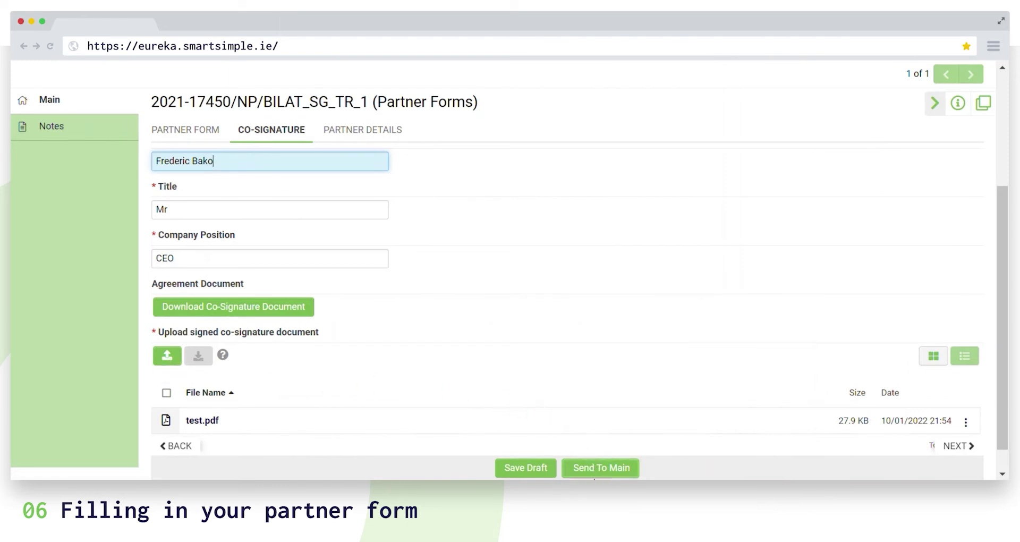
click(600, 475)
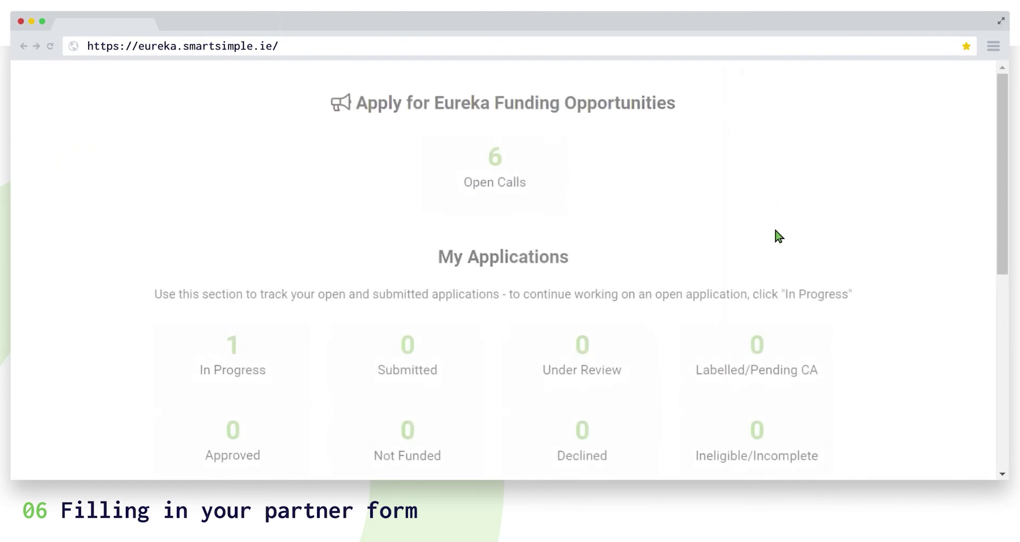
Scroll the dashboard down to My Activities, showing 1 Pending and 1 Submitted.
scroll(777, 234, down, 8)
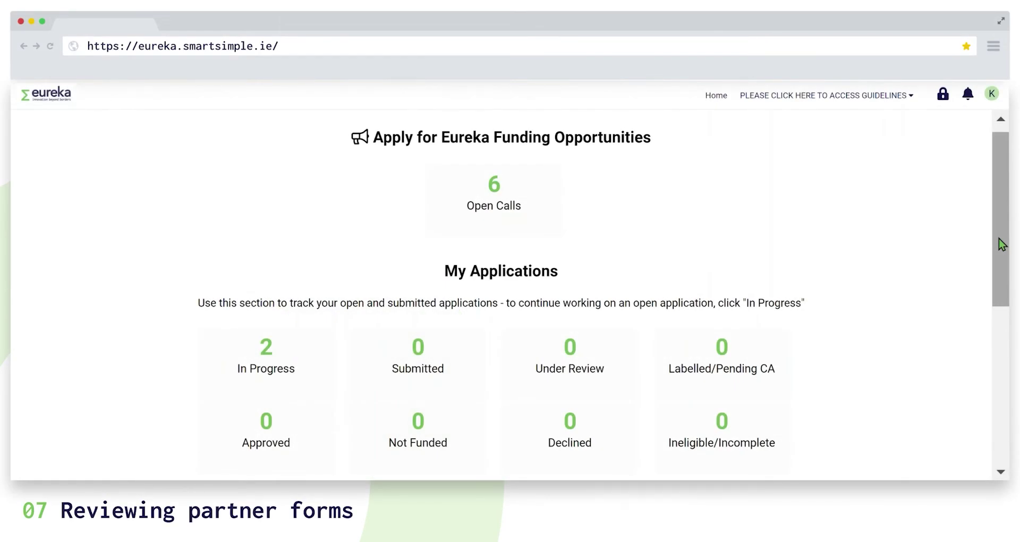
drag(1000, 239, 1000, 364)
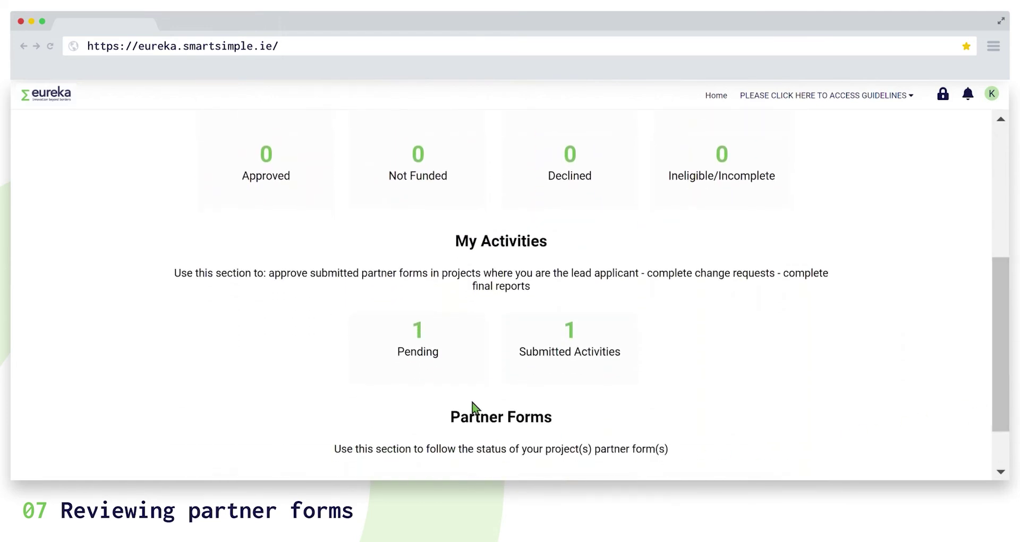
Open the pending partner form and review its Partner Form, Co-Signature and Revisions tabs.
click(441, 374)
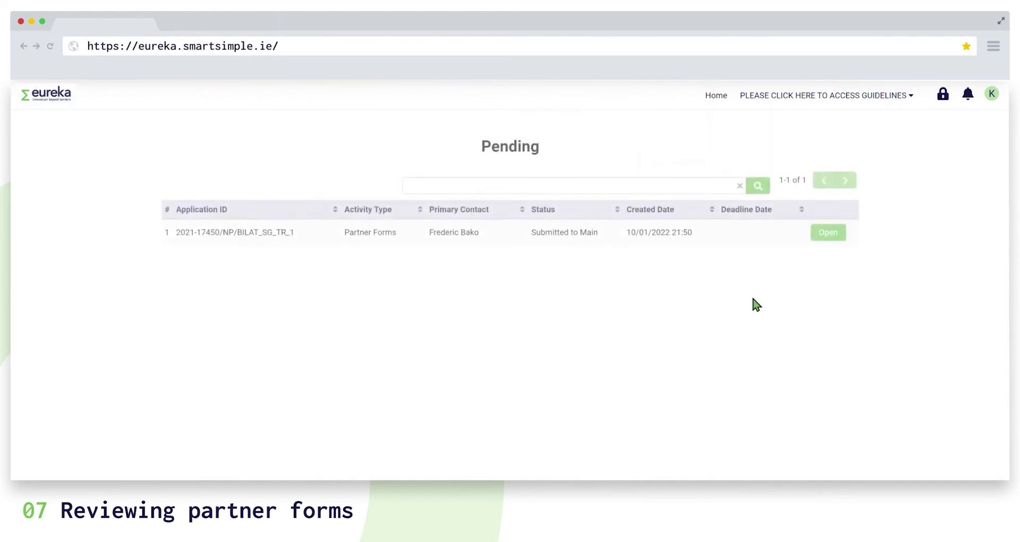
click(827, 234)
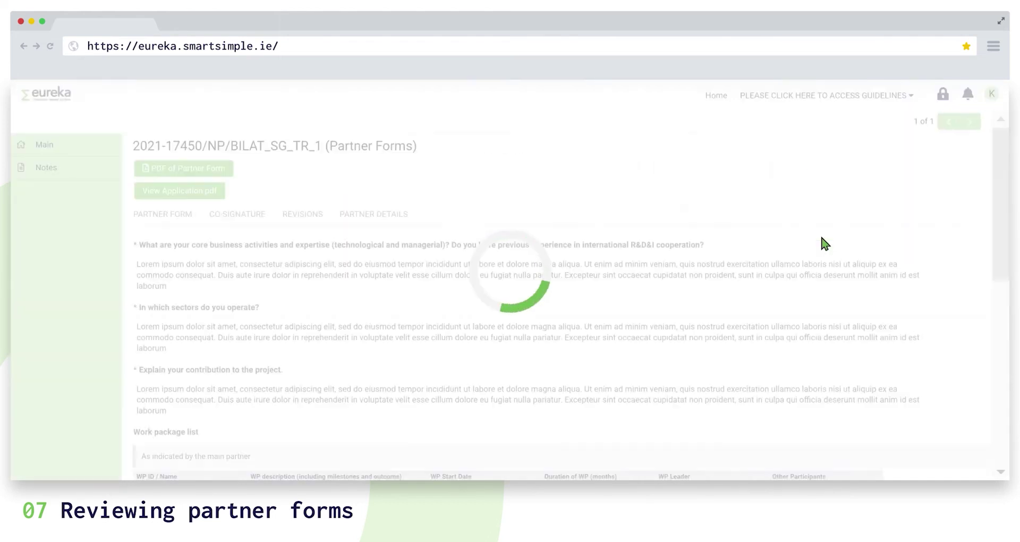
drag(1001, 231, 1005, 296)
scroll(560, 319, down, 4)
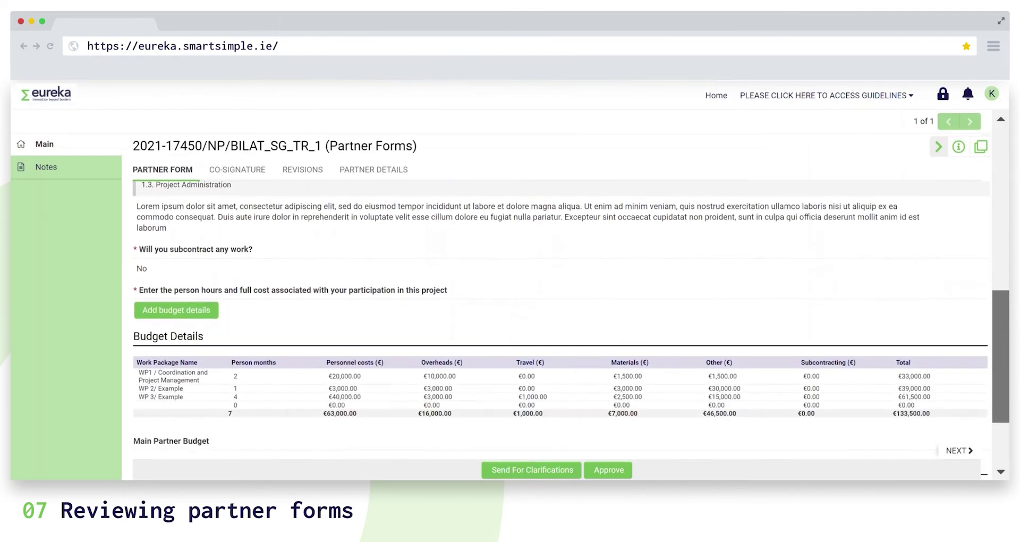
scroll(561, 319, up, 7)
scroll(667, 298, up, 2)
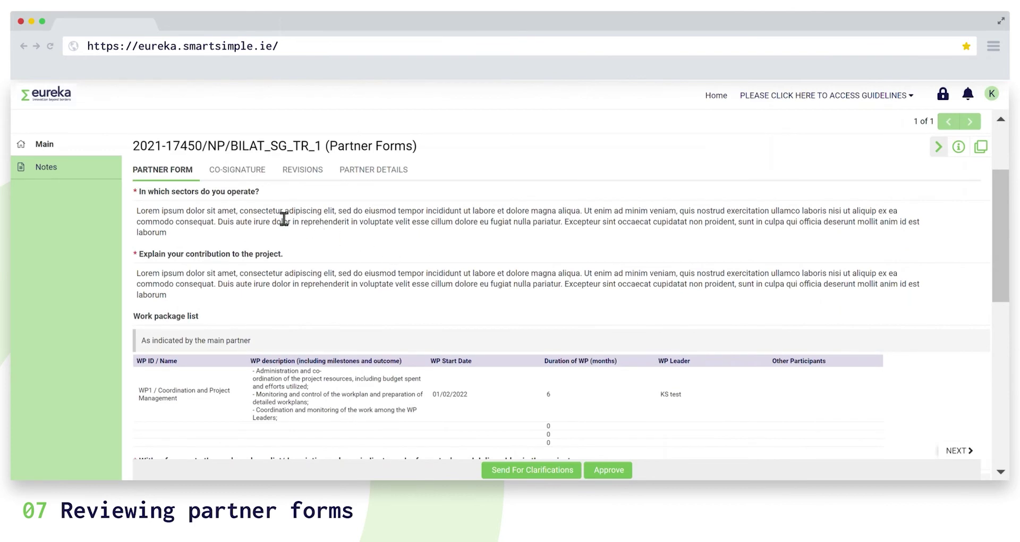
click(258, 179)
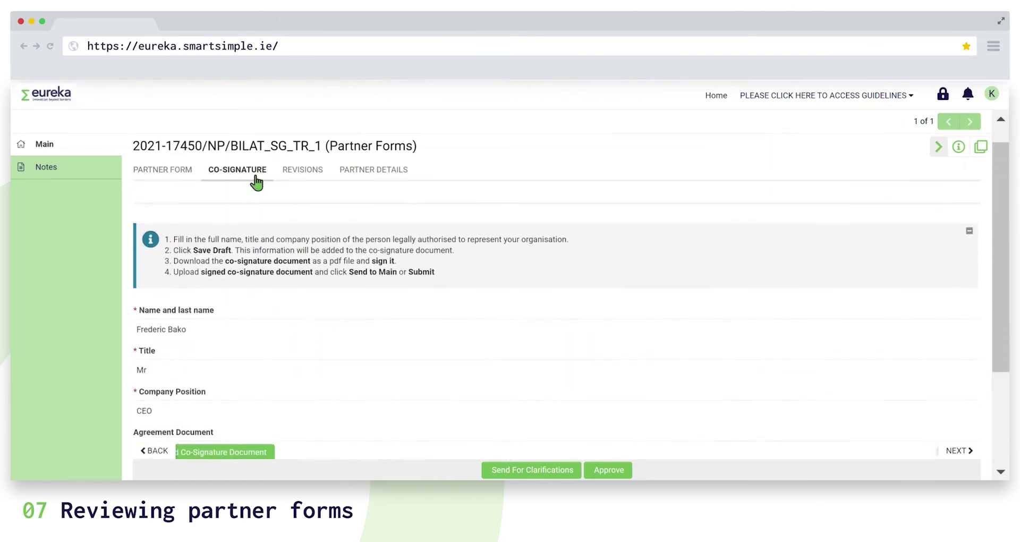
click(303, 172)
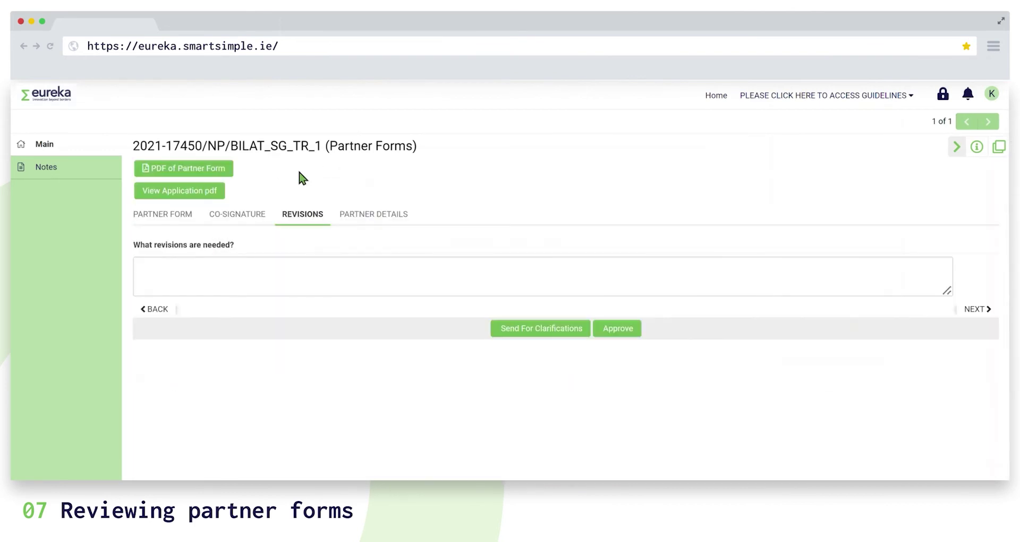
Clear the drafted revision request and approve the partner form.
click(318, 285)
text(P)
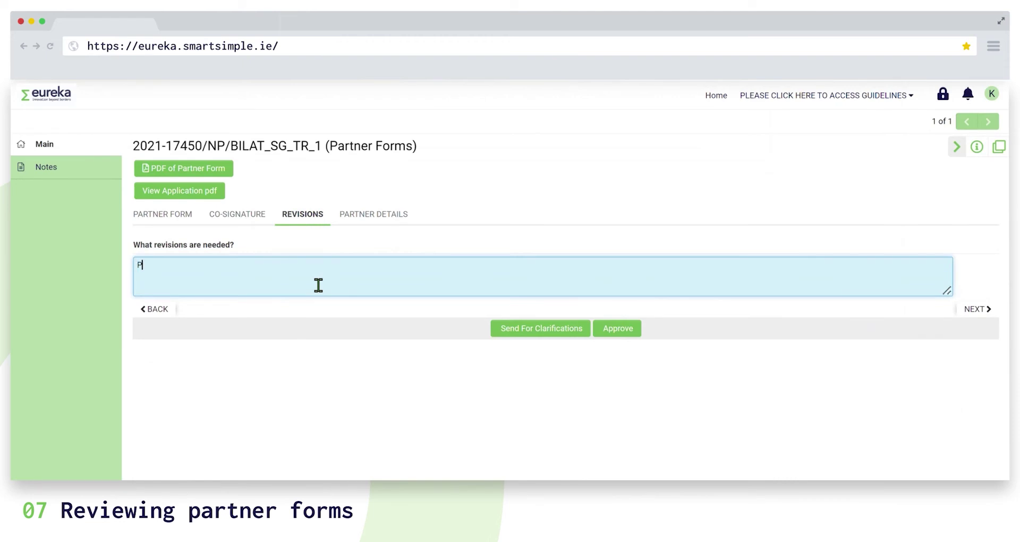
text(lease correct...)
drag(273, 280, 121, 269)
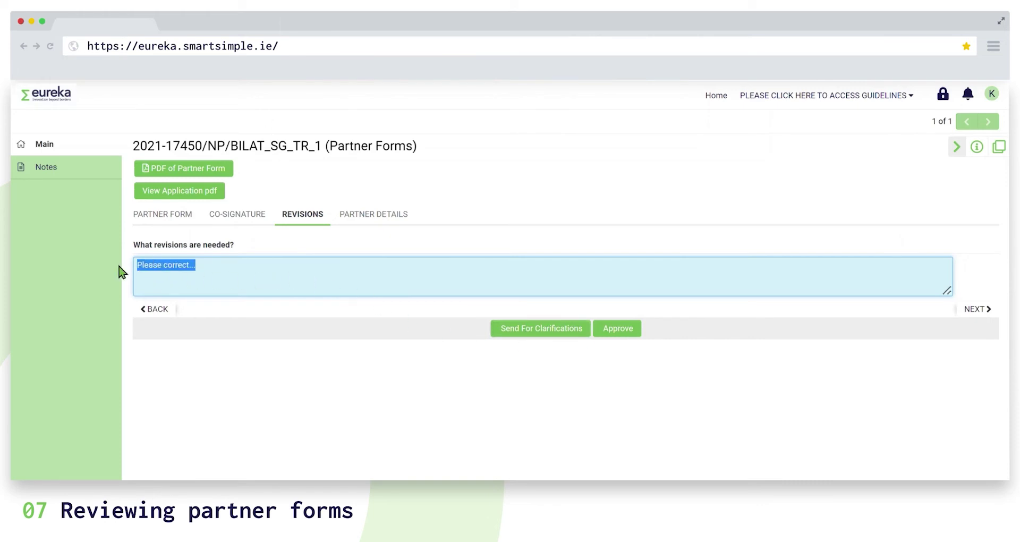
key(BackSpace)
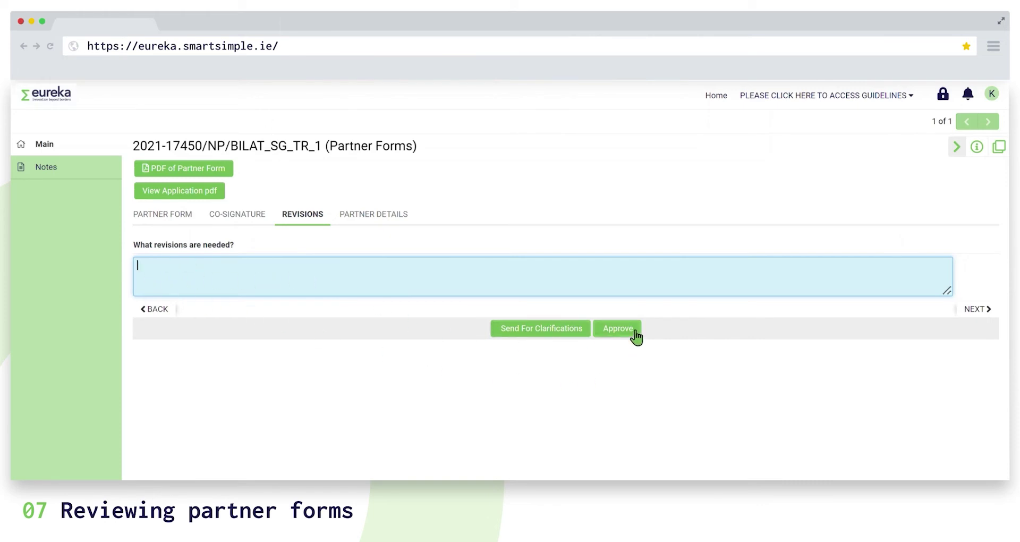
click(634, 331)
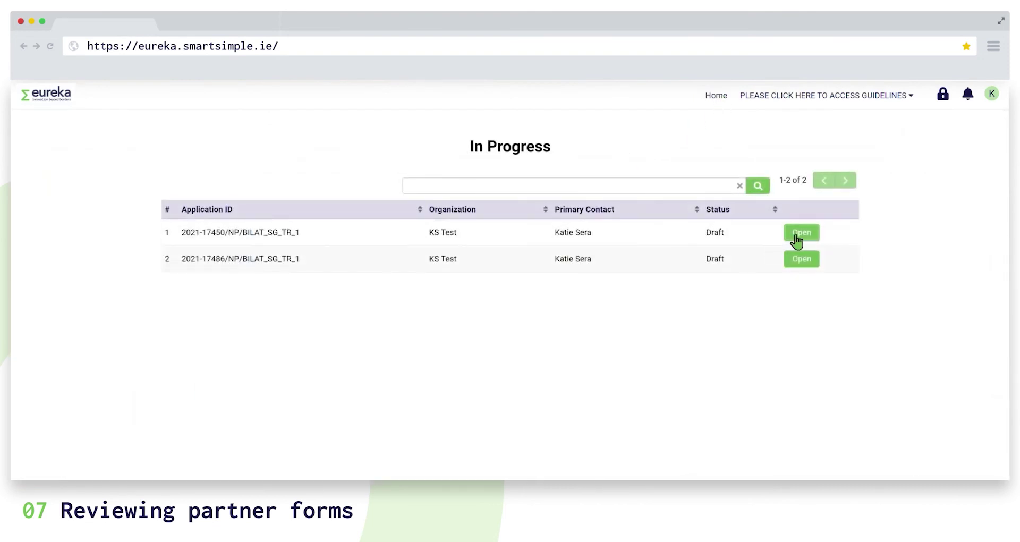
Open application 2021-17450/NP/BILAT_SG_TR_1 and scroll to its 91%-complete application form.
click(792, 235)
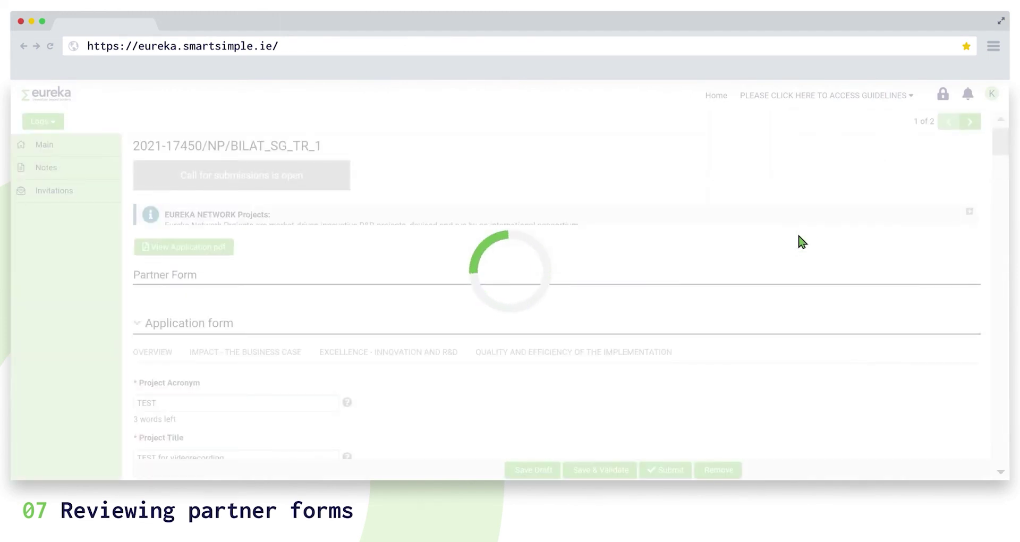
drag(997, 186, 983, 306)
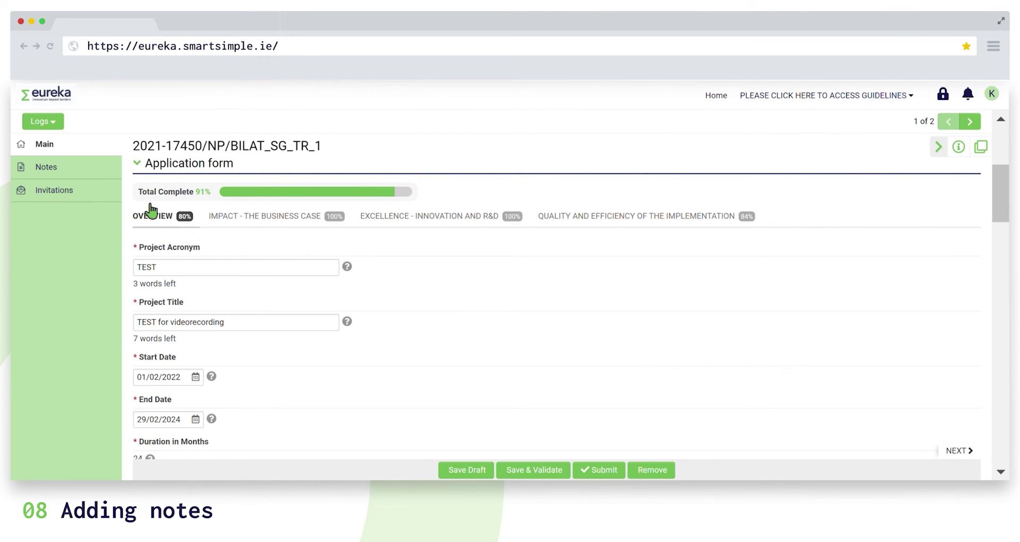
Save a new Note to Consortium Partners reading 'Dear partners, I have a doubt regarding...'.
click(100, 177)
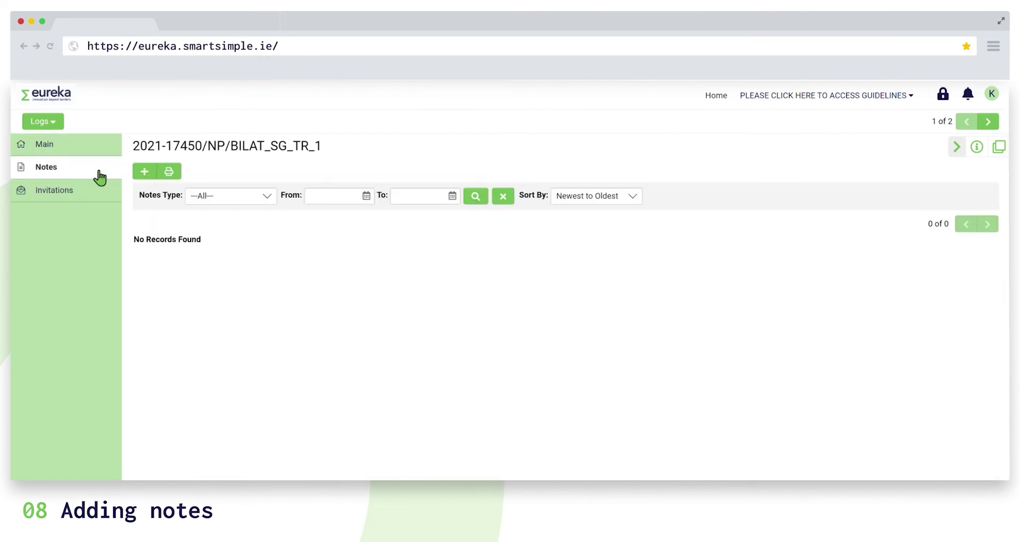
click(145, 175)
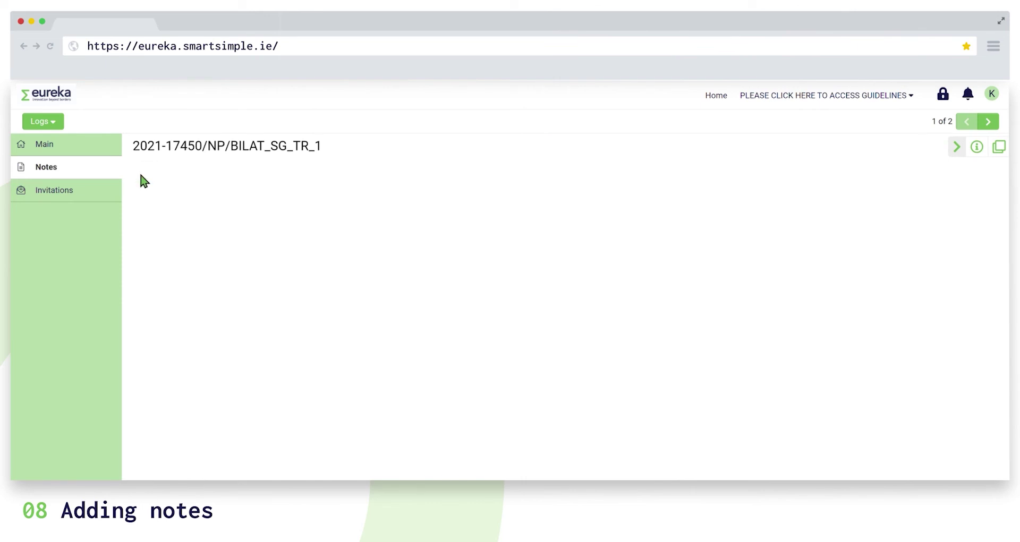
click(257, 176)
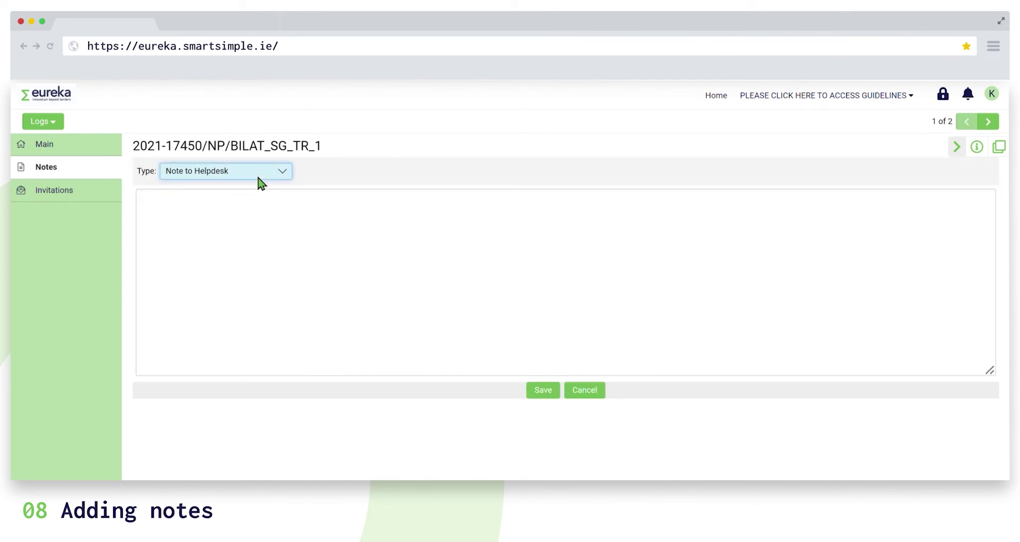
click(290, 204)
click(297, 222)
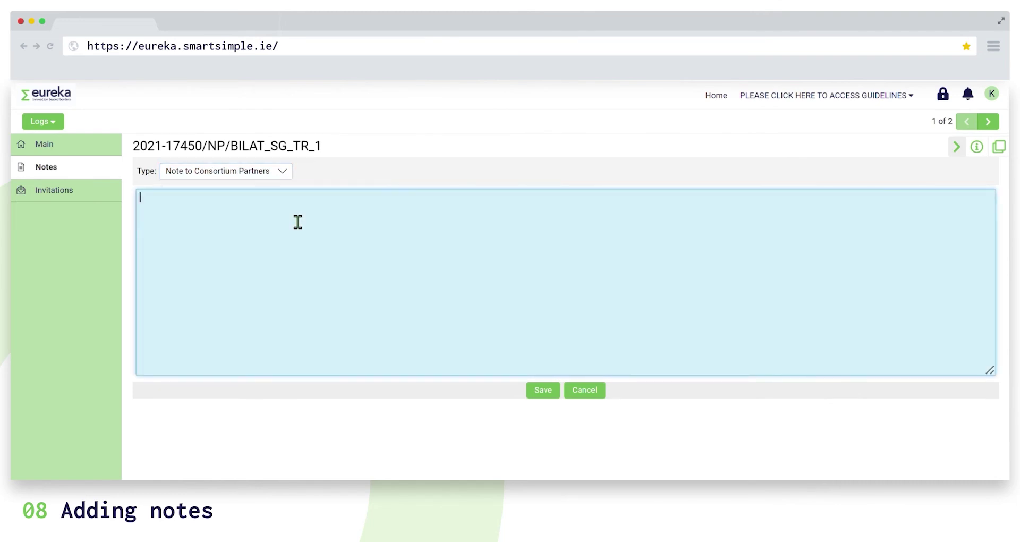
text(Dear partners, I have a doubt regarding...)
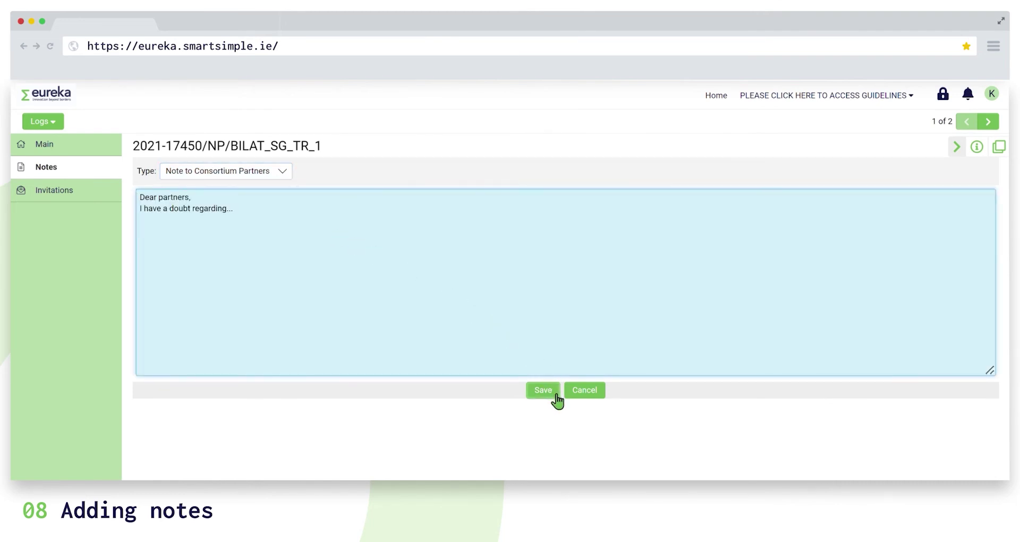
click(556, 395)
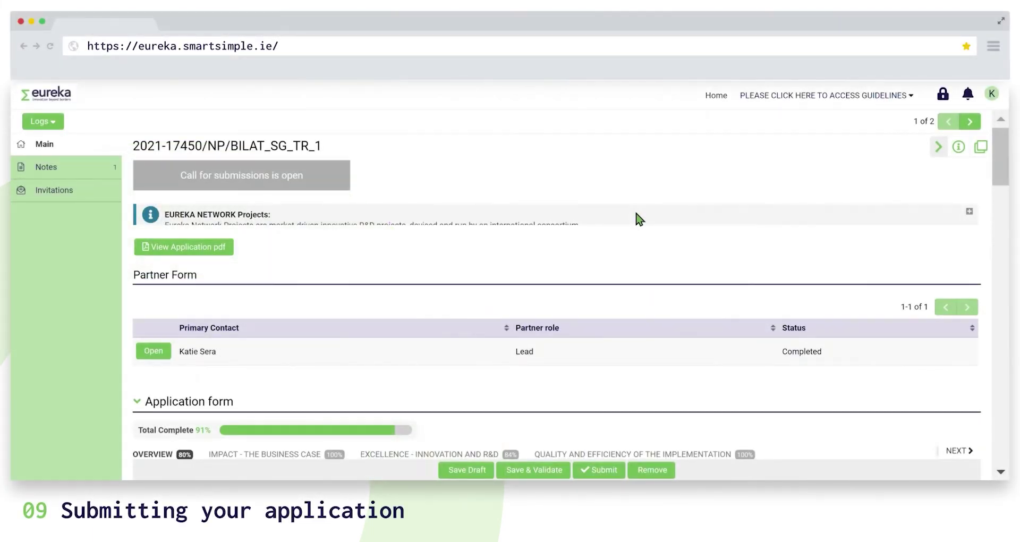
click(232, 258)
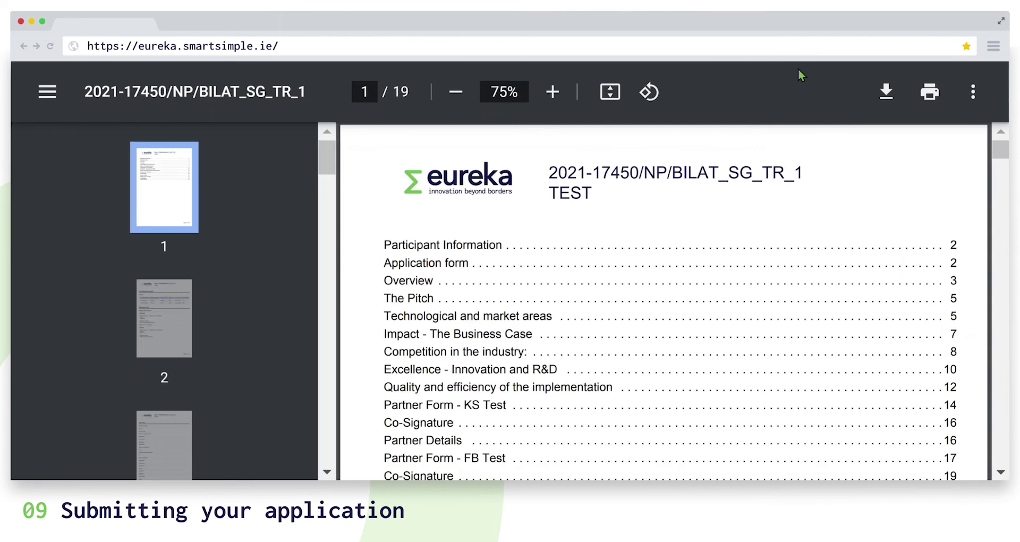
drag(1000, 150, 1000, 203)
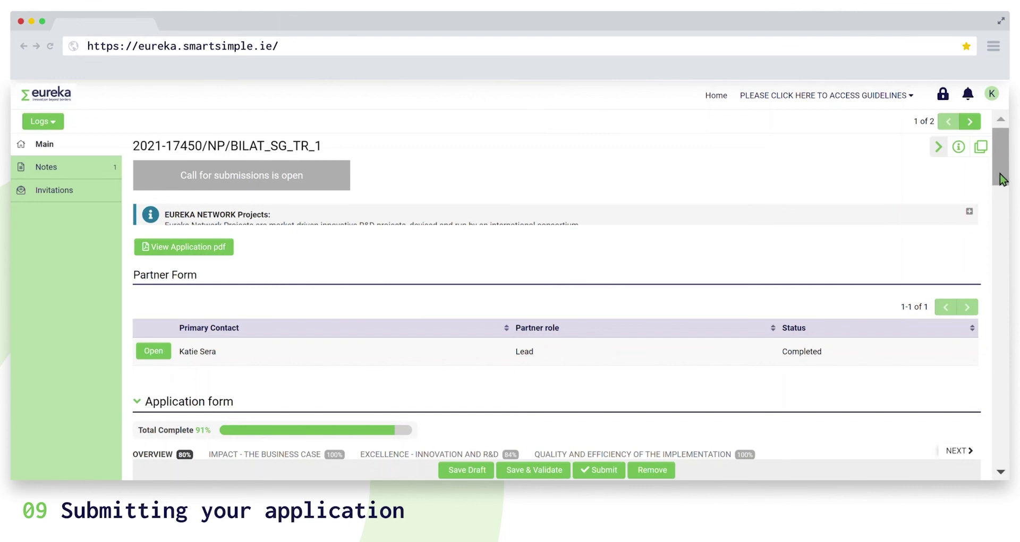
drag(1003, 179, 1009, 220)
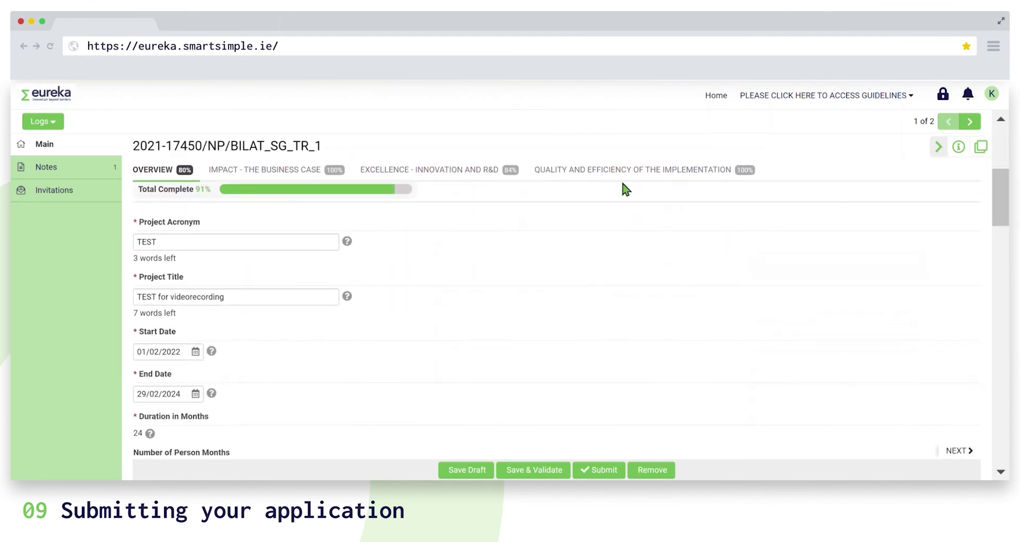
Run Save & Validate and paste text into the flagged 'What kind of development is envisioned?' field.
click(327, 171)
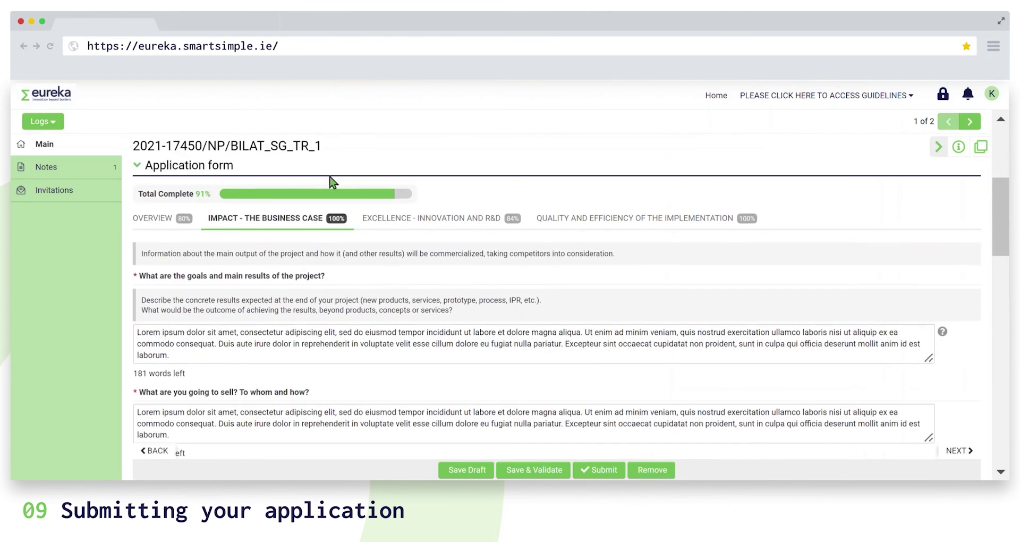
click(451, 223)
click(647, 229)
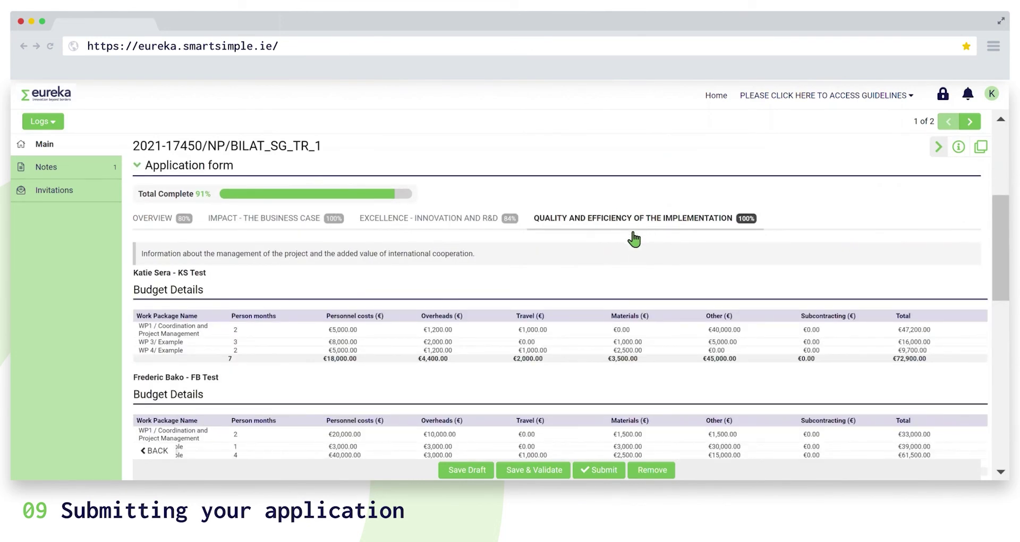
click(562, 471)
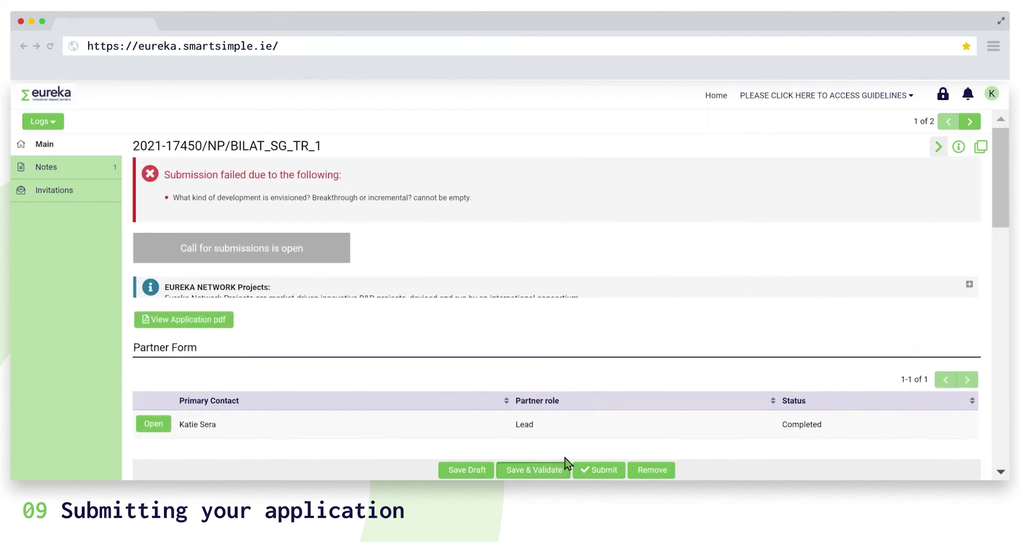
click(421, 202)
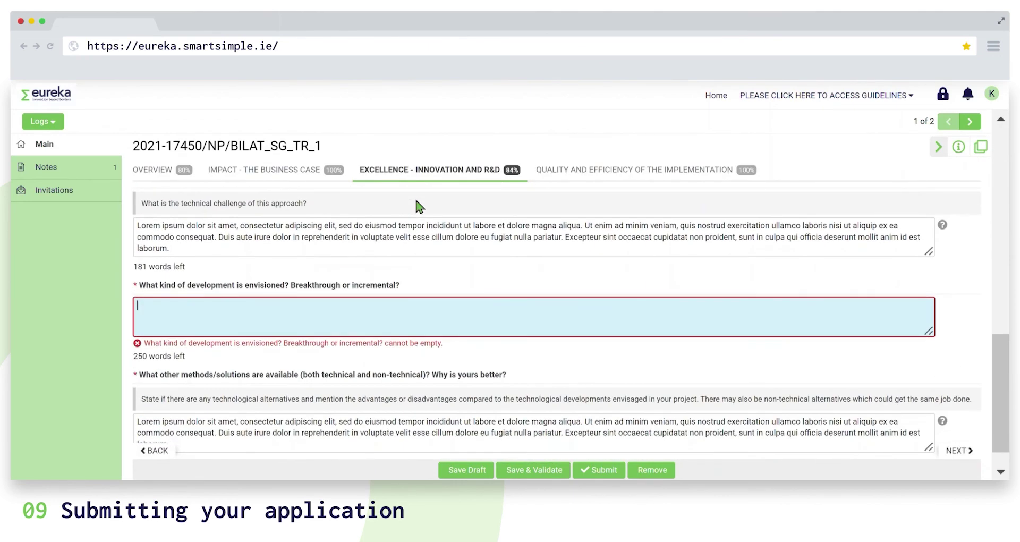
text(Lorem ipsum dolor sit amet, consectetur adipiscing elit, sed do eiusmod tempor incididunt ut labore et dolore magna aliqua. Ut enim ad minim veniam, quis nostrud exercitation ullamco laboris nisi ut aliquip ex ea commodo consequat. Duis aute irure dolor in reprehenderit in voluptate velit esse cillum dolore eu fugiat nulla pariatur. Excepteur sint occaecat cupidatat non proident, sunt in culpa qui officia deserunt mollit anim id est laborum.)
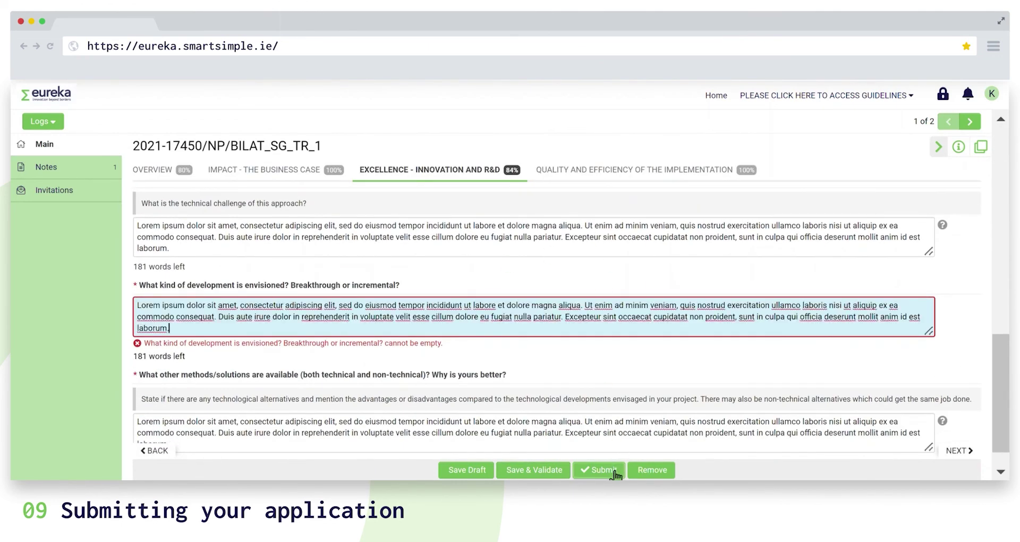
Submit application 2021-17450/NP/BILAT_SG_TR_1, confirming the alert.
click(615, 472)
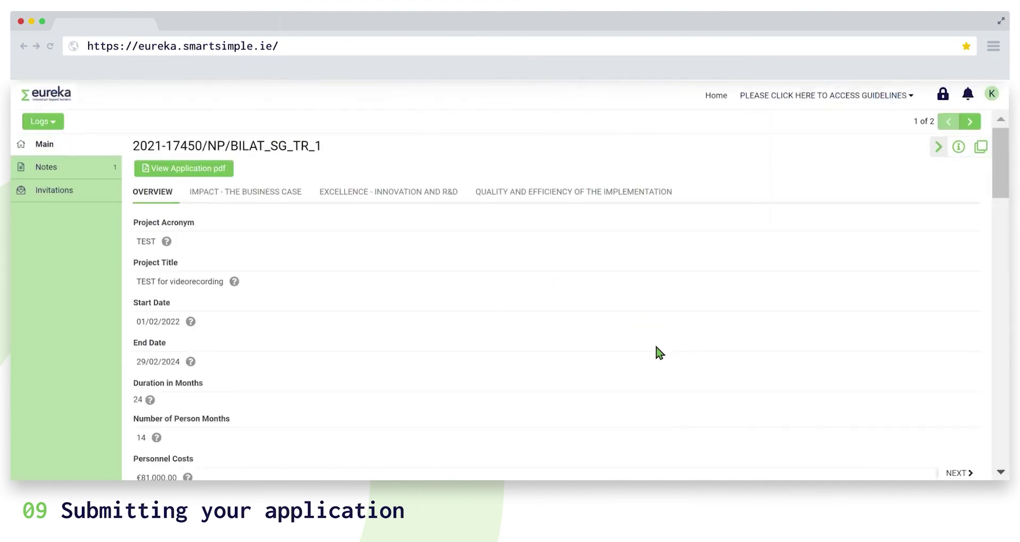
Go back to the home dashboard showing 1 In Progress and 1 Submitted application.
click(724, 105)
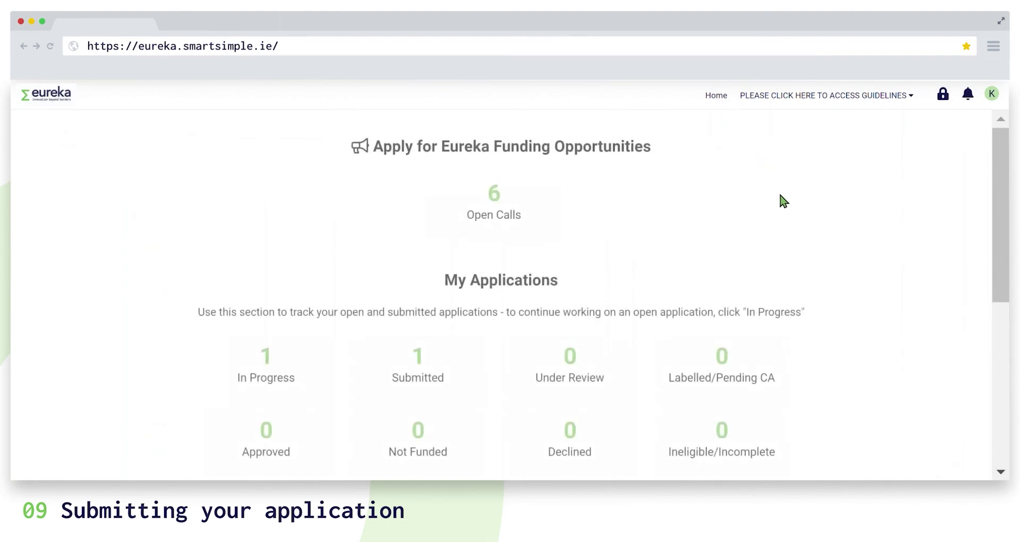